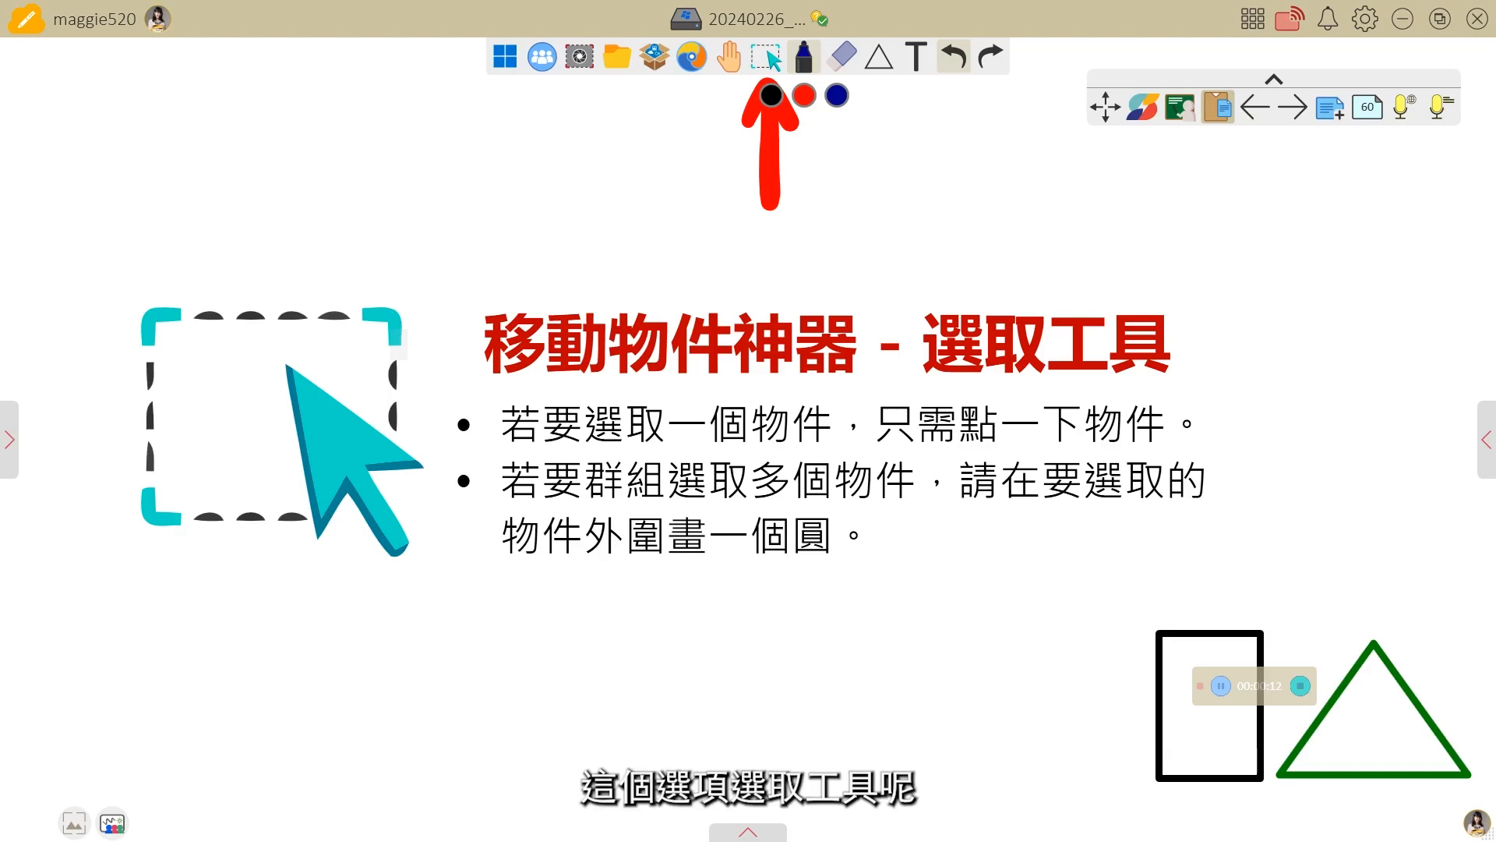
# Handwrite 你的滑鼠 in blue above the end of the title and draw a curved arrow pointing down beside it.
pyautogui.moveTo(1187, 226); pyautogui.dragTo(1195, 255)
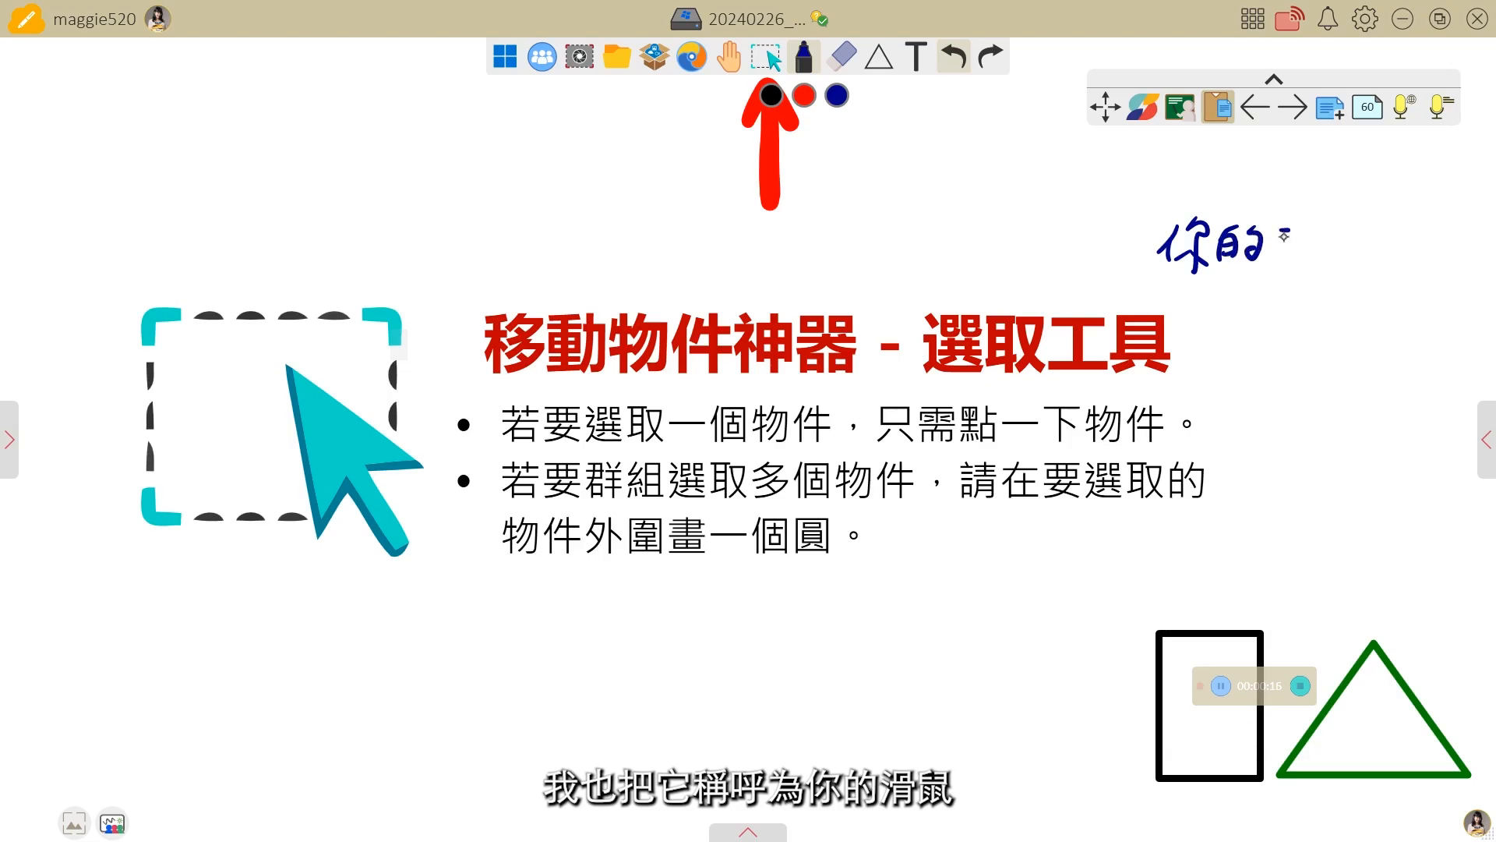
pyautogui.moveTo(1305, 274); pyautogui.dragTo(1354, 248)
pyautogui.moveTo(1378, 222); pyautogui.dragTo(1377, 234)
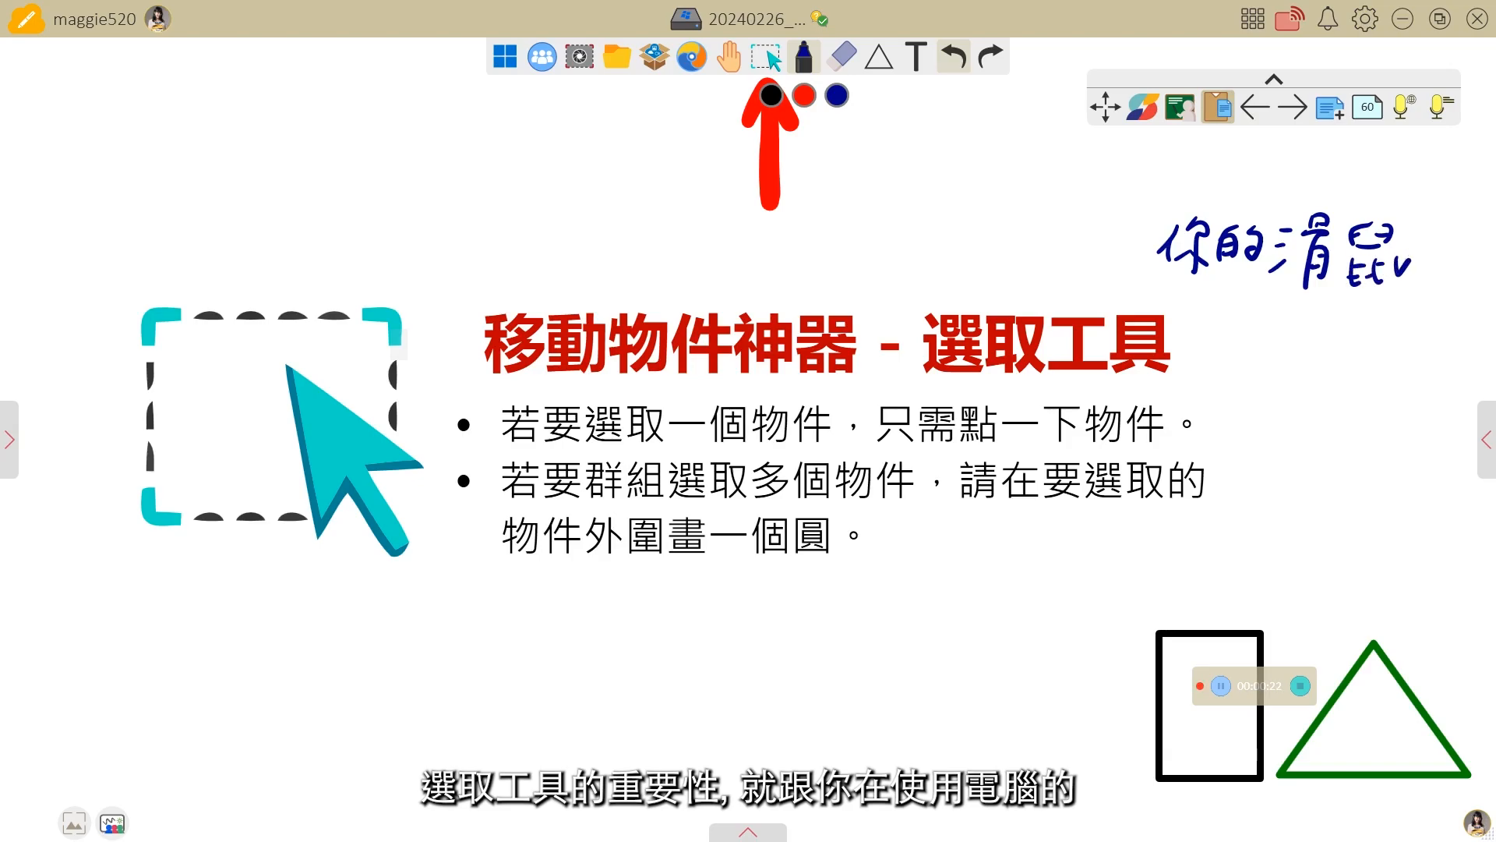
pyautogui.moveTo(1142, 219); pyautogui.dragTo(1117, 284)
pyautogui.moveTo(1100, 252); pyautogui.dragTo(1117, 285)
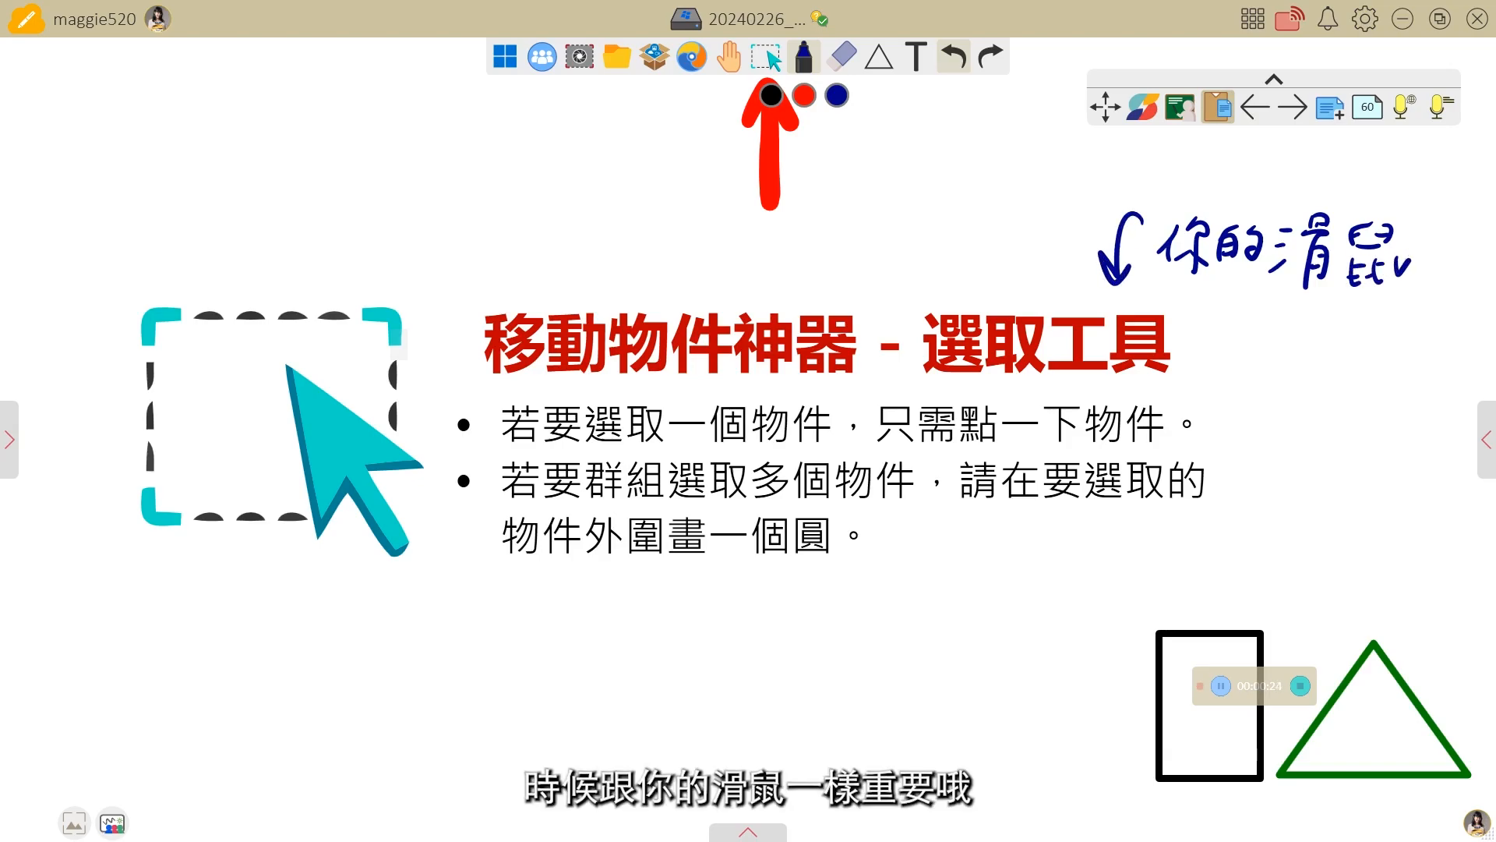
# Activate the selection tool and reposition the red title, the bullet text and the dashed-box cursor picture.
pyautogui.click(772, 57)
pyautogui.click(696, 312)
pyautogui.moveTo(693, 303); pyautogui.dragTo(694, 386)
pyautogui.moveTo(663, 477)
pyautogui.mouseDown()
pyautogui.moveTo(661, 527)
pyautogui.moveTo(668, 484)
pyautogui.moveTo(685, 494)
pyautogui.mouseUp()
pyautogui.click(358, 420)
pyautogui.moveTo(358, 421)
pyautogui.mouseDown()
pyautogui.moveTo(395, 413)
pyautogui.moveTo(382, 430)
pyautogui.mouseUp()
pyautogui.click(414, 257)
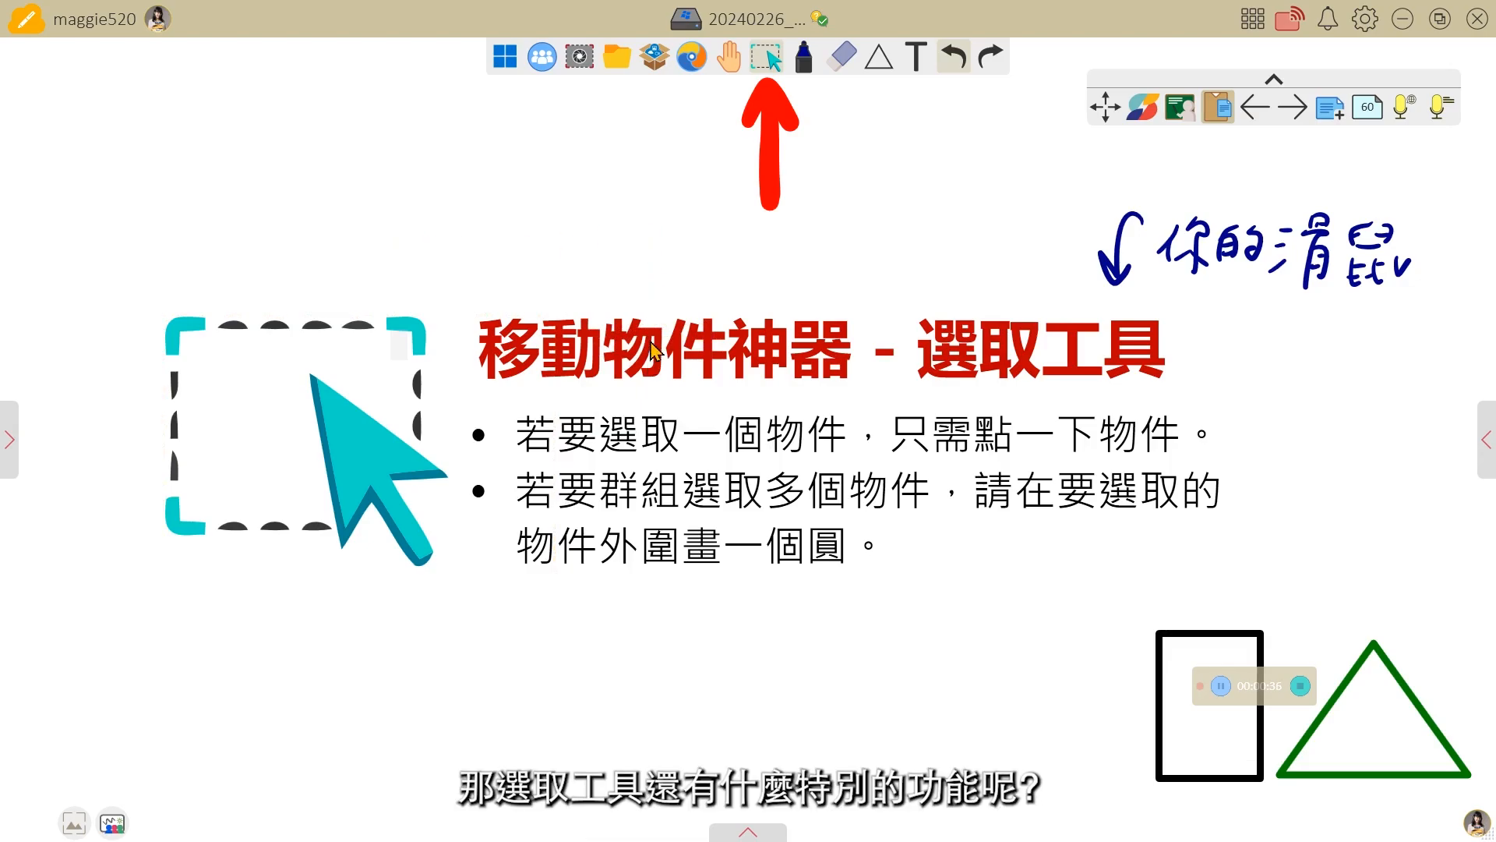
# Shift the title, the bullet text and the dashed-box cursor picture slightly further down the page.
pyautogui.moveTo(651, 360); pyautogui.dragTo(658, 369)
pyautogui.moveTo(650, 457); pyautogui.dragTo(645, 489)
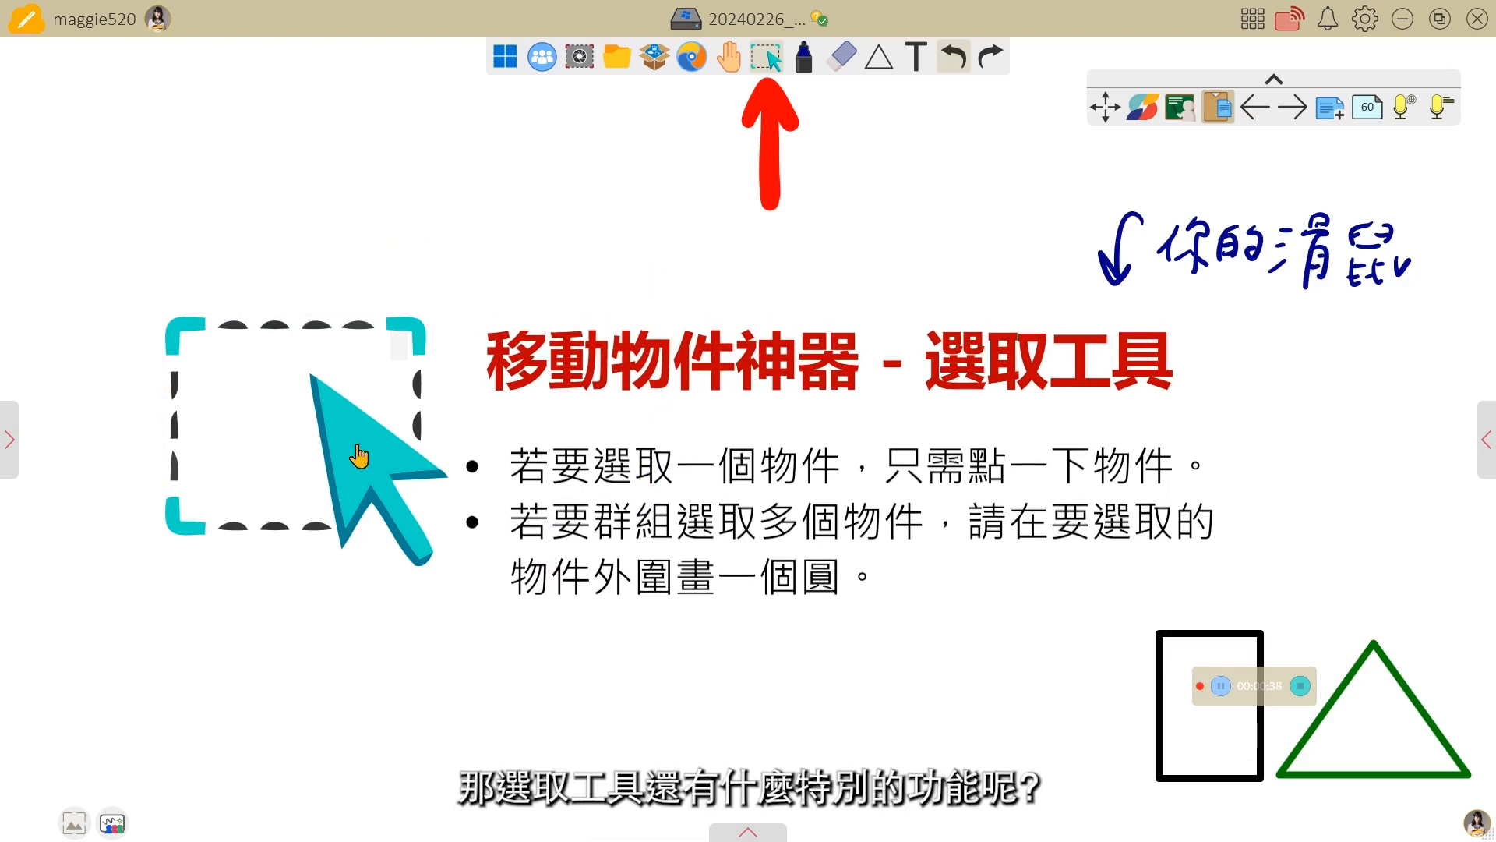
pyautogui.moveTo(357, 437); pyautogui.dragTo(351, 465)
pyautogui.moveTo(590, 385); pyautogui.dragTo(587, 401)
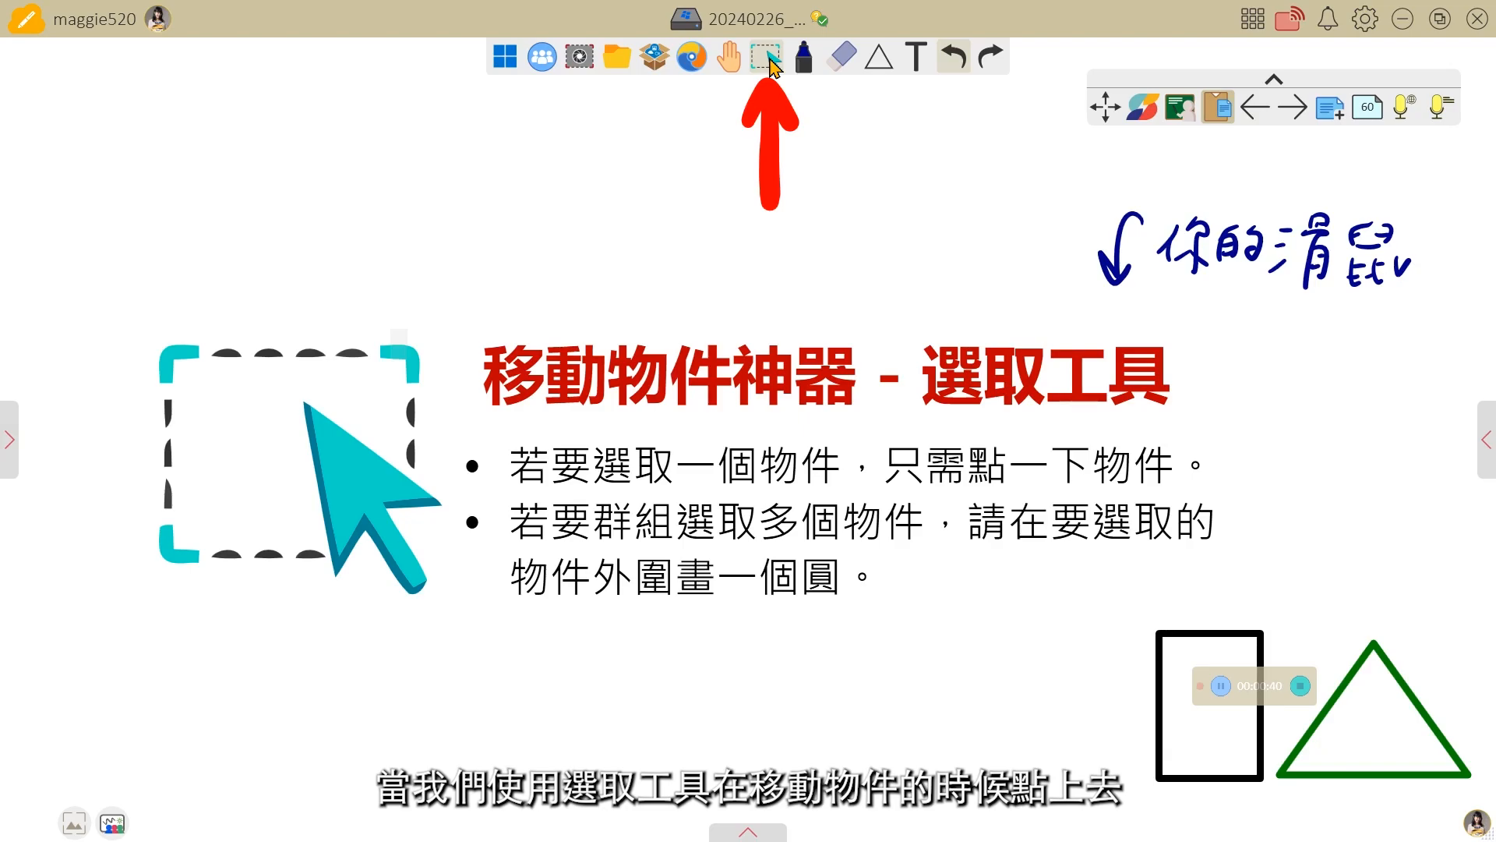
# Delete the red title, and undo the deletion.
pyautogui.moveTo(738, 343); pyautogui.dragTo(729, 348)
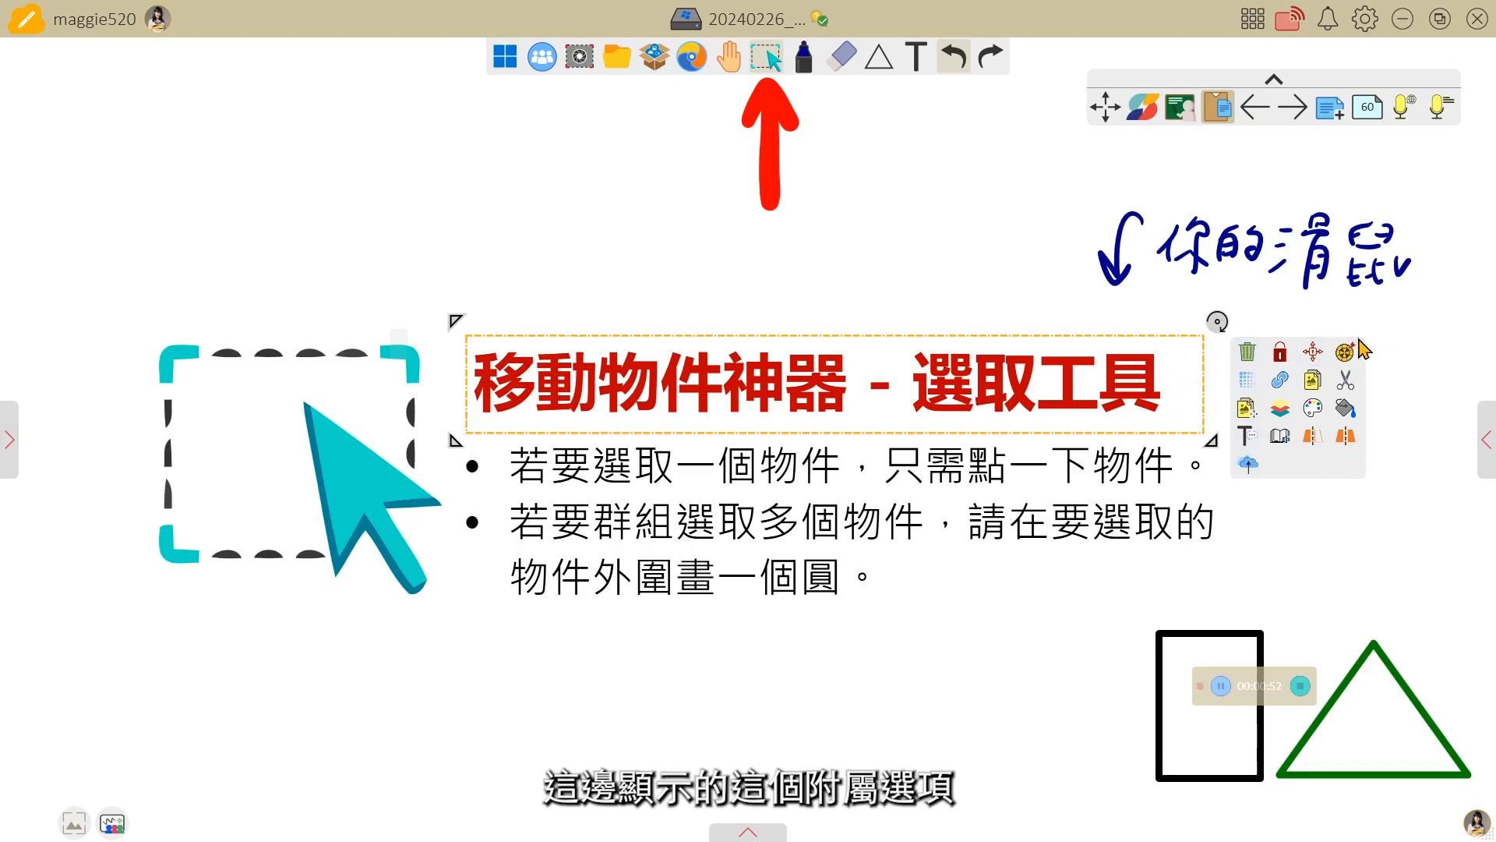
pyautogui.click(1248, 354)
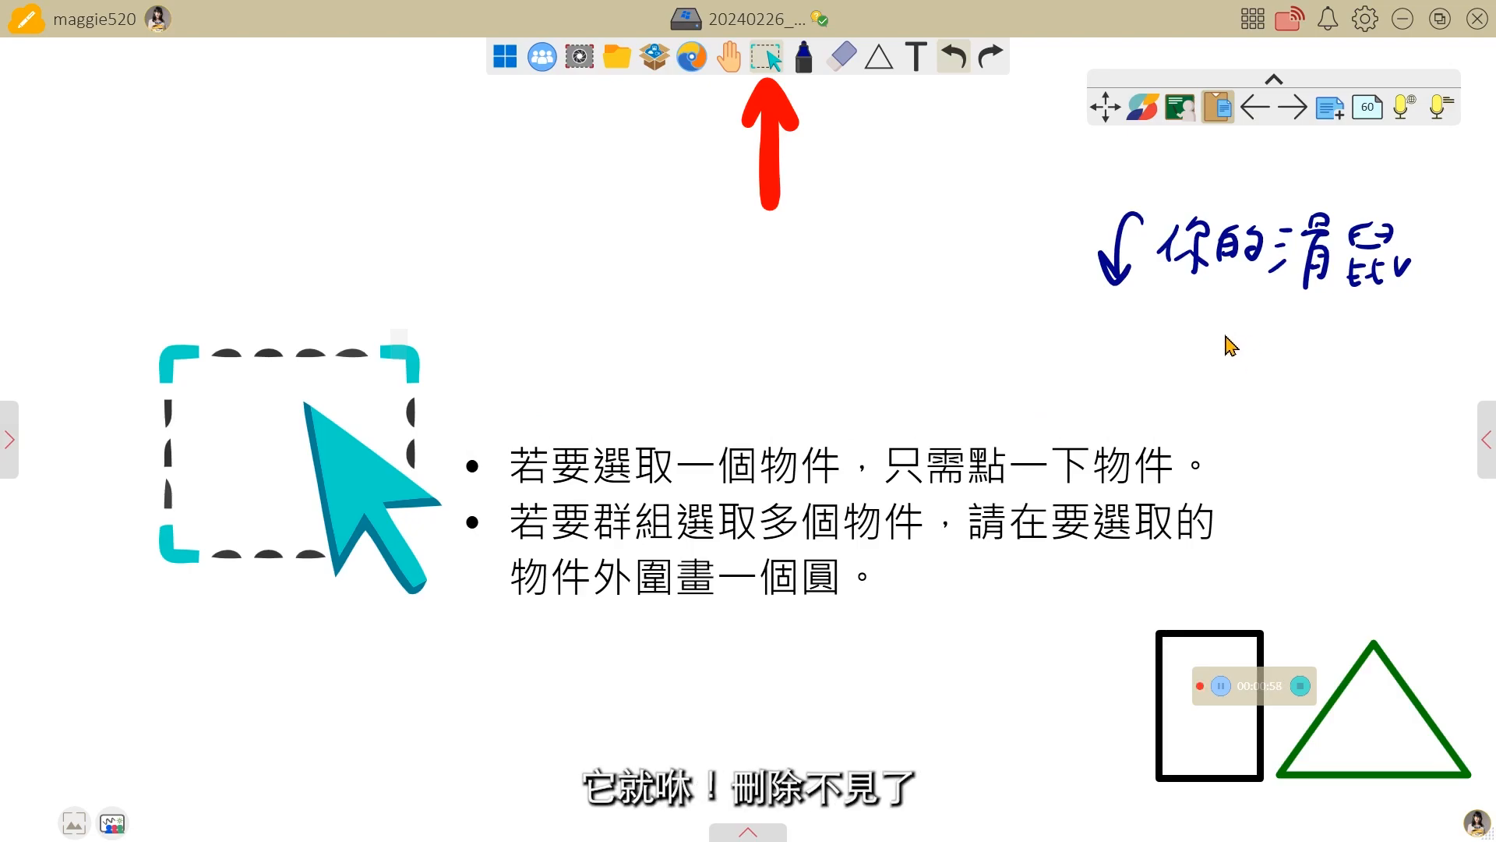
pyautogui.click(958, 59)
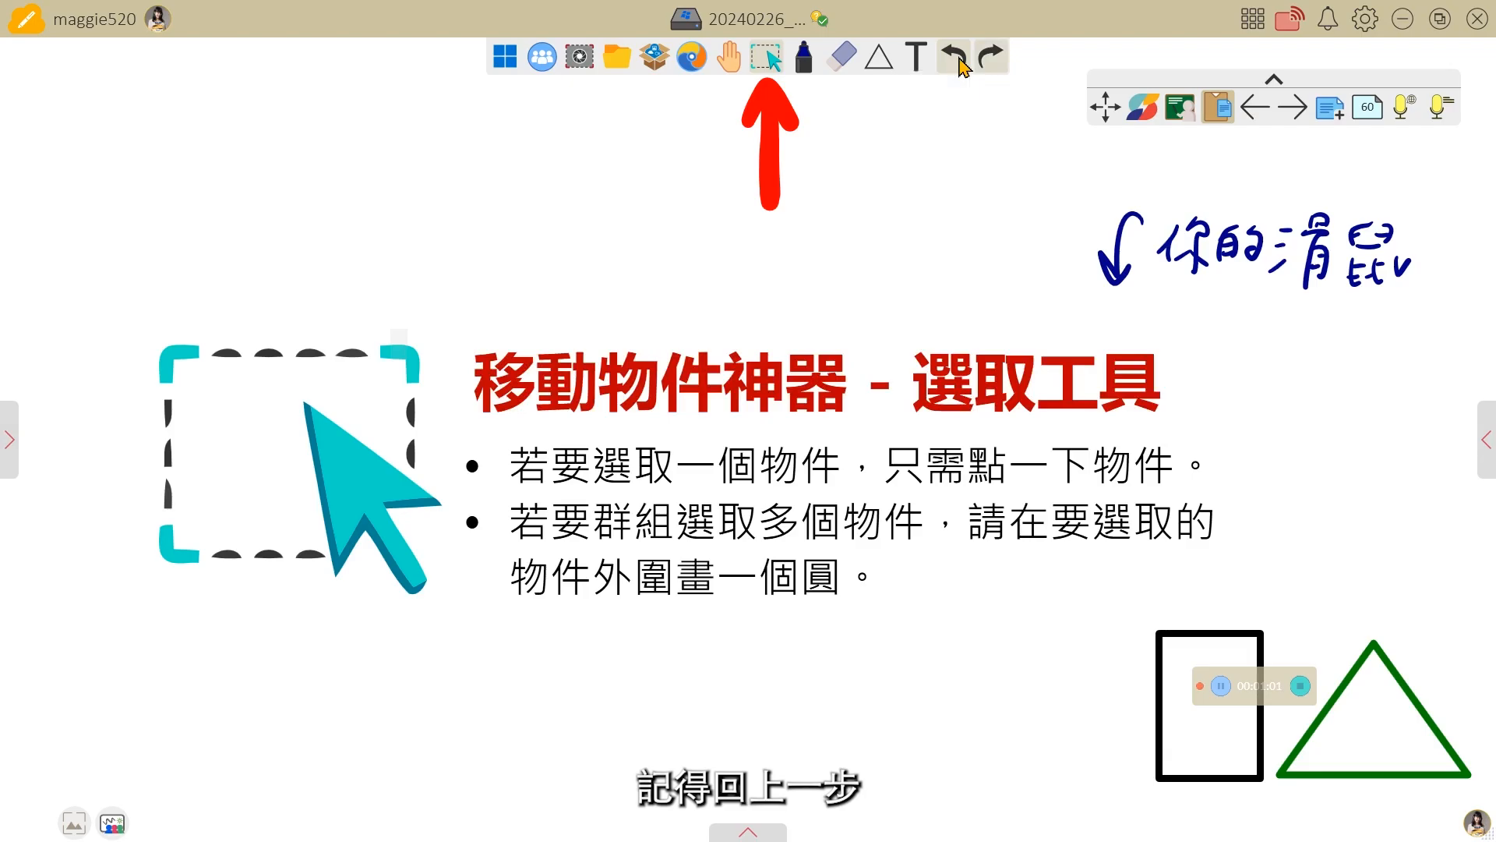
# Lock the red title in place.
pyautogui.click(1131, 396)
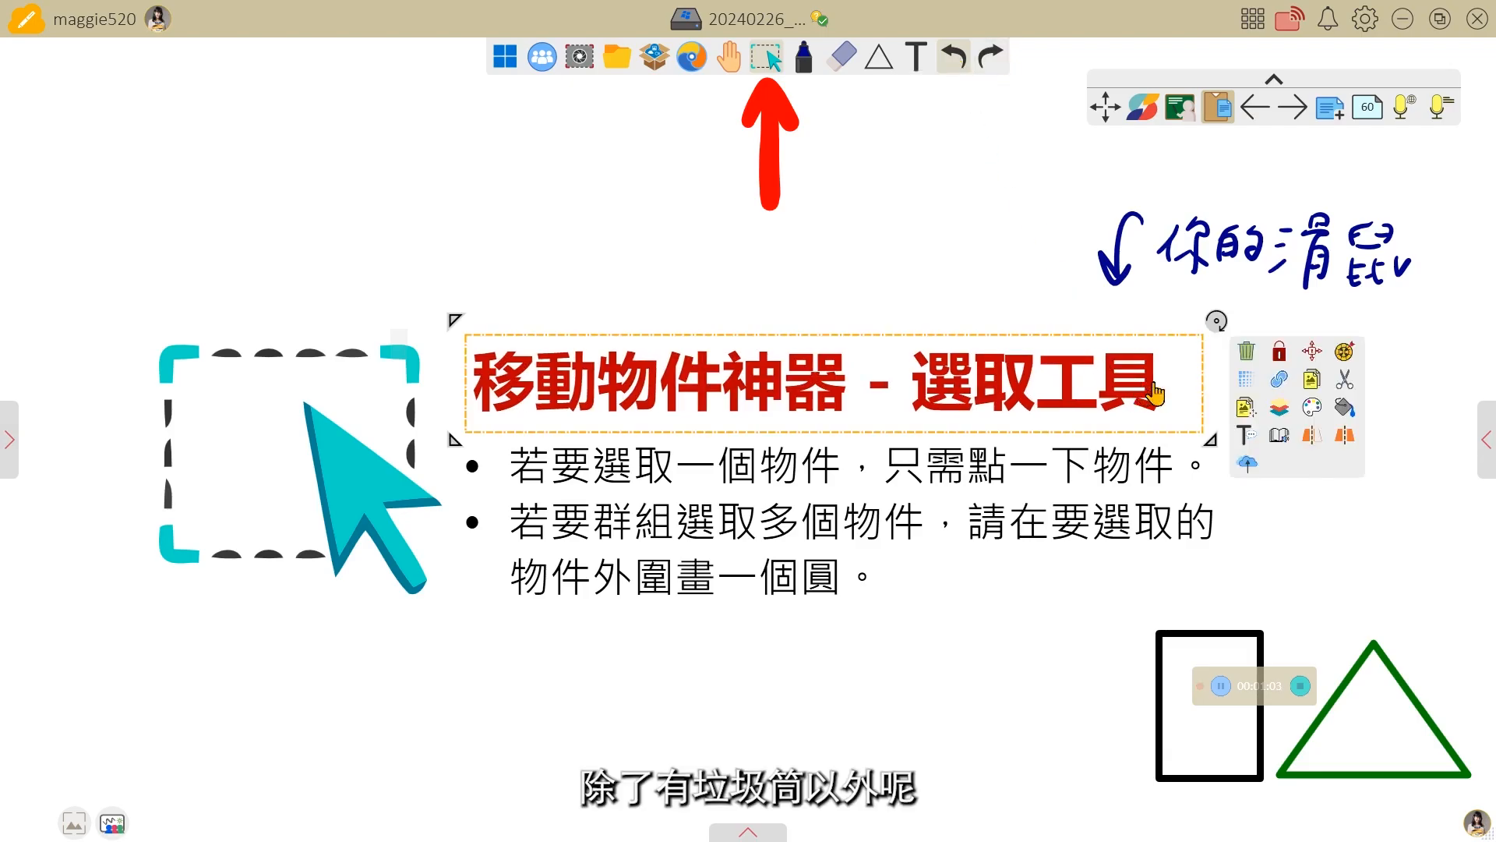
pyautogui.click(1288, 356)
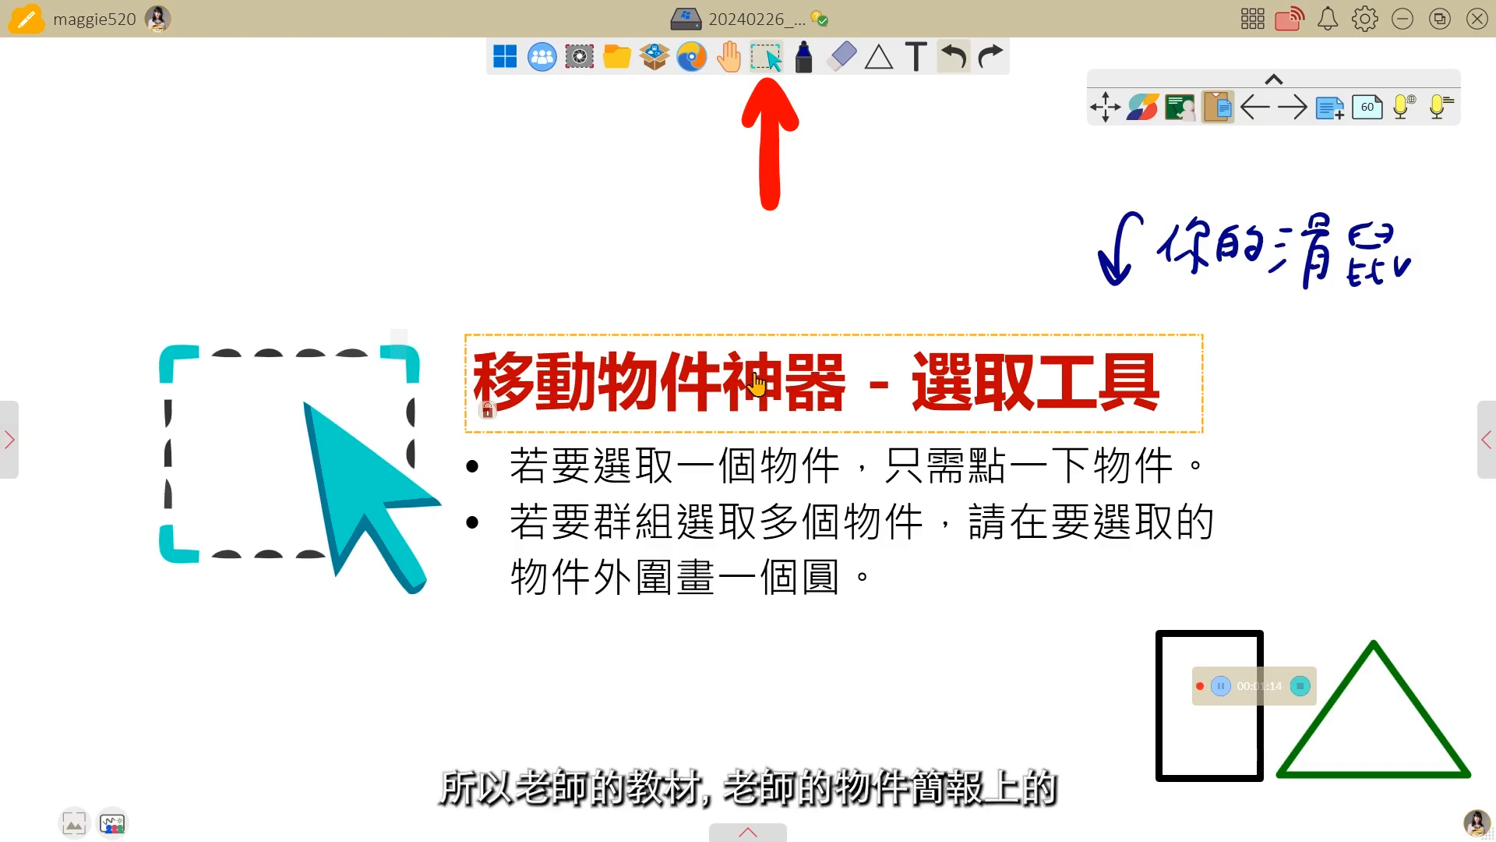
# Select the bullet text box and scale it down proportionally.
pyautogui.moveTo(689, 518); pyautogui.dragTo(694, 520)
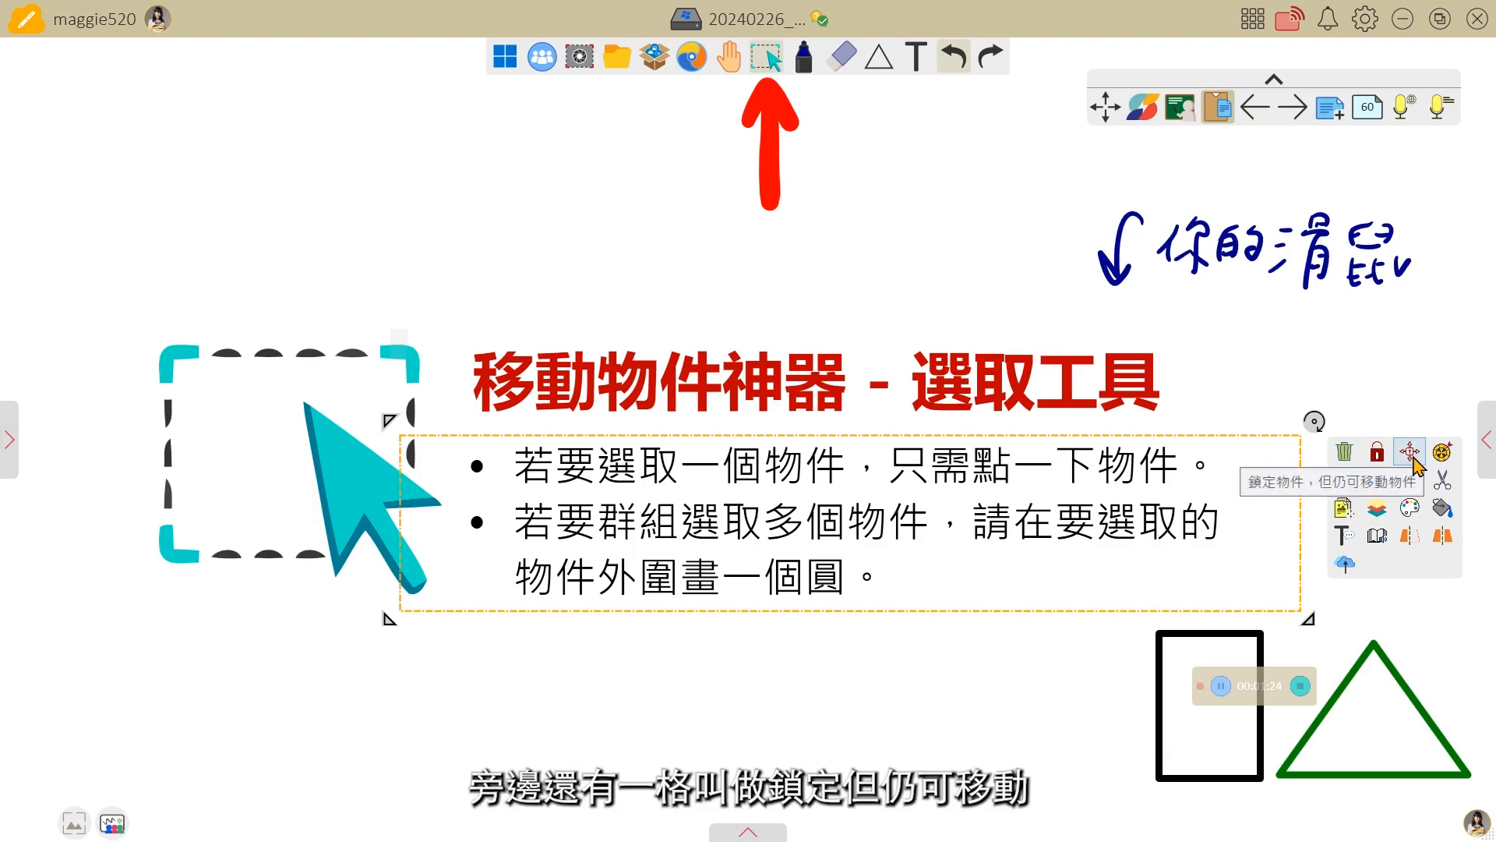
pyautogui.doubleClick(1188, 513)
pyautogui.click(1197, 516)
pyautogui.click(1279, 425)
pyautogui.click(1143, 482)
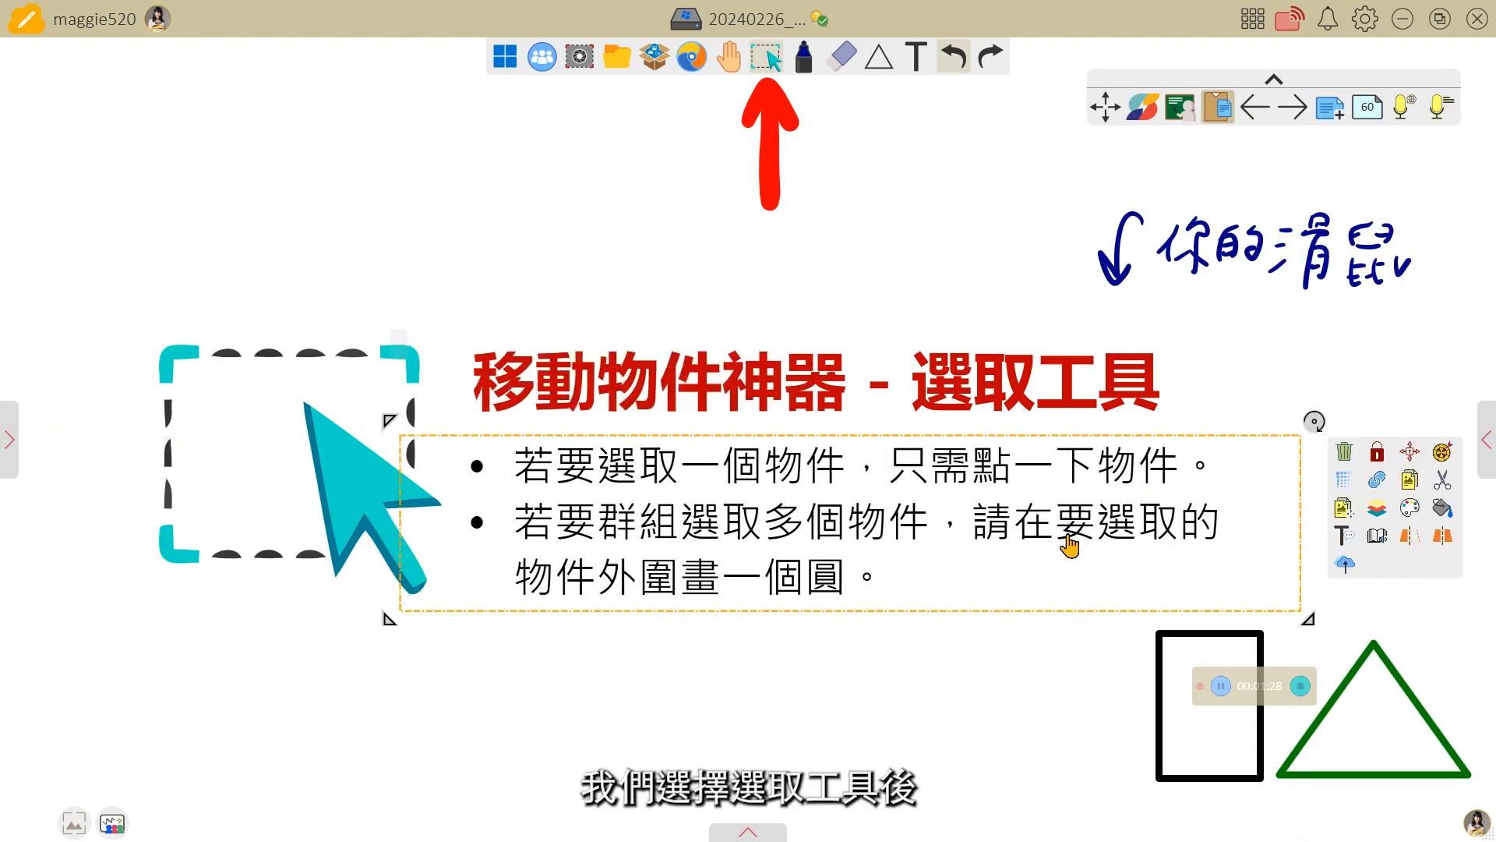
pyautogui.moveTo(1102, 538); pyautogui.dragTo(1110, 531)
pyautogui.moveTo(1302, 608); pyautogui.dragTo(1094, 599)
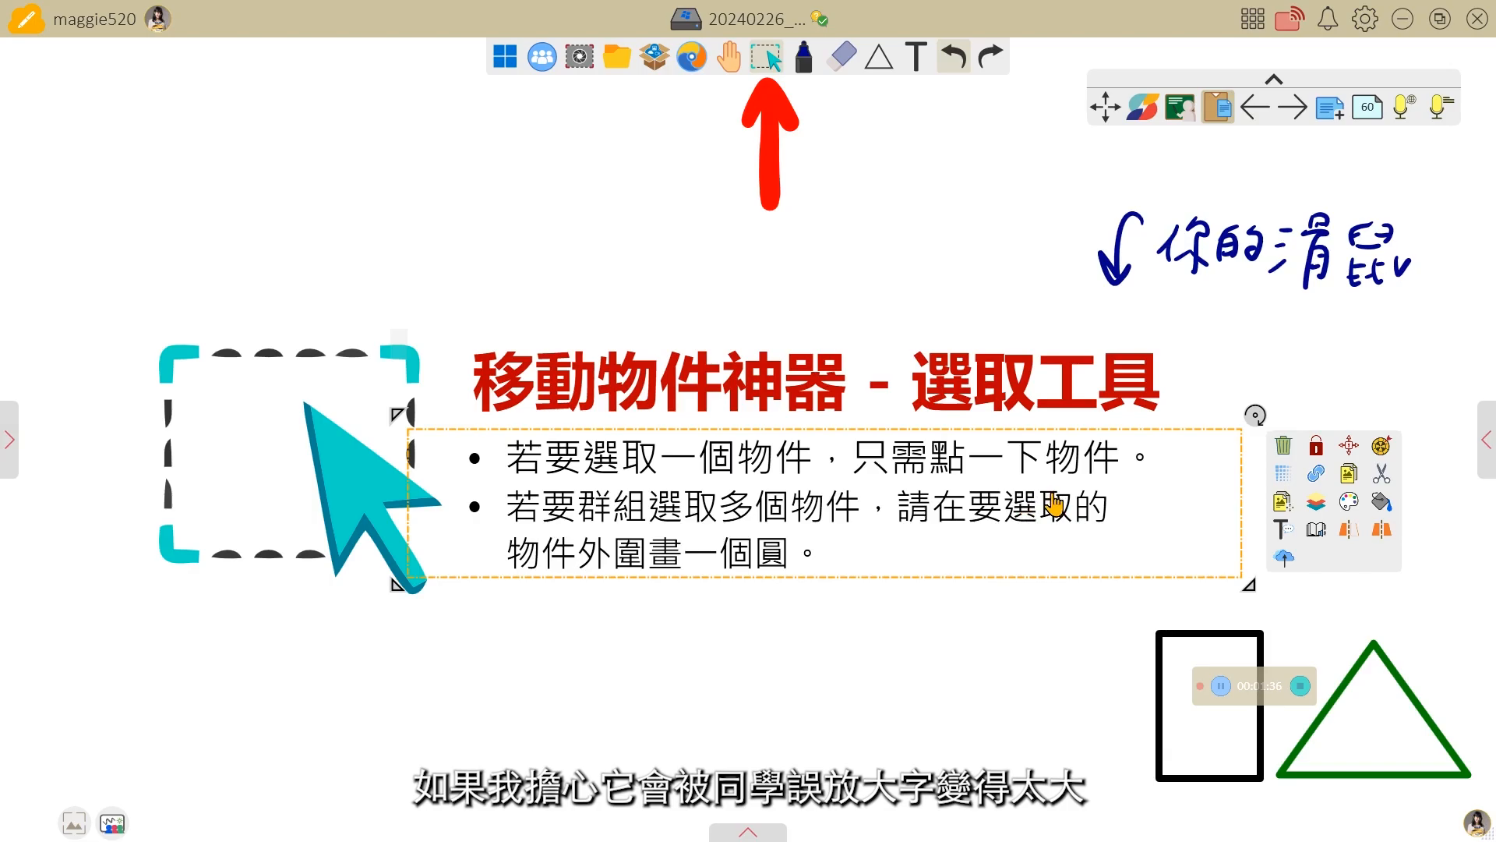
# Lock the bullet text box with movement still allowed (鎖定物件,但仍可移動) and nudge it slightly.
pyautogui.click(1354, 449)
pyautogui.moveTo(1029, 505); pyautogui.dragTo(982, 517)
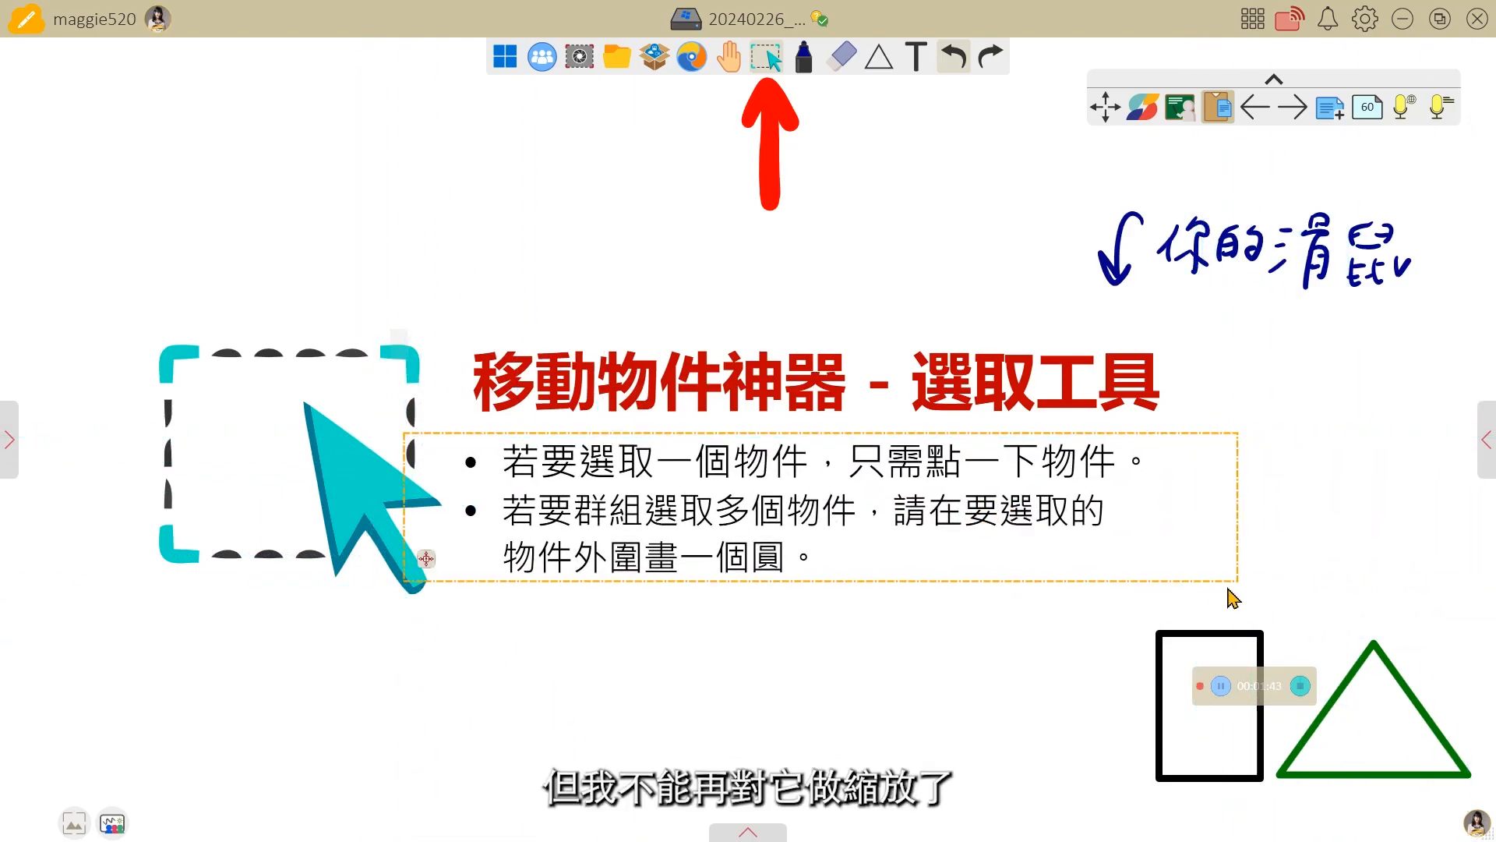
# Shrink the dashed-box cursor picture, and lock it with movement still allowed, shifting it down and left.
pyautogui.click(394, 478)
pyautogui.moveTo(543, 701); pyautogui.dragTo(434, 636)
pyautogui.moveTo(348, 469); pyautogui.dragTo(387, 480)
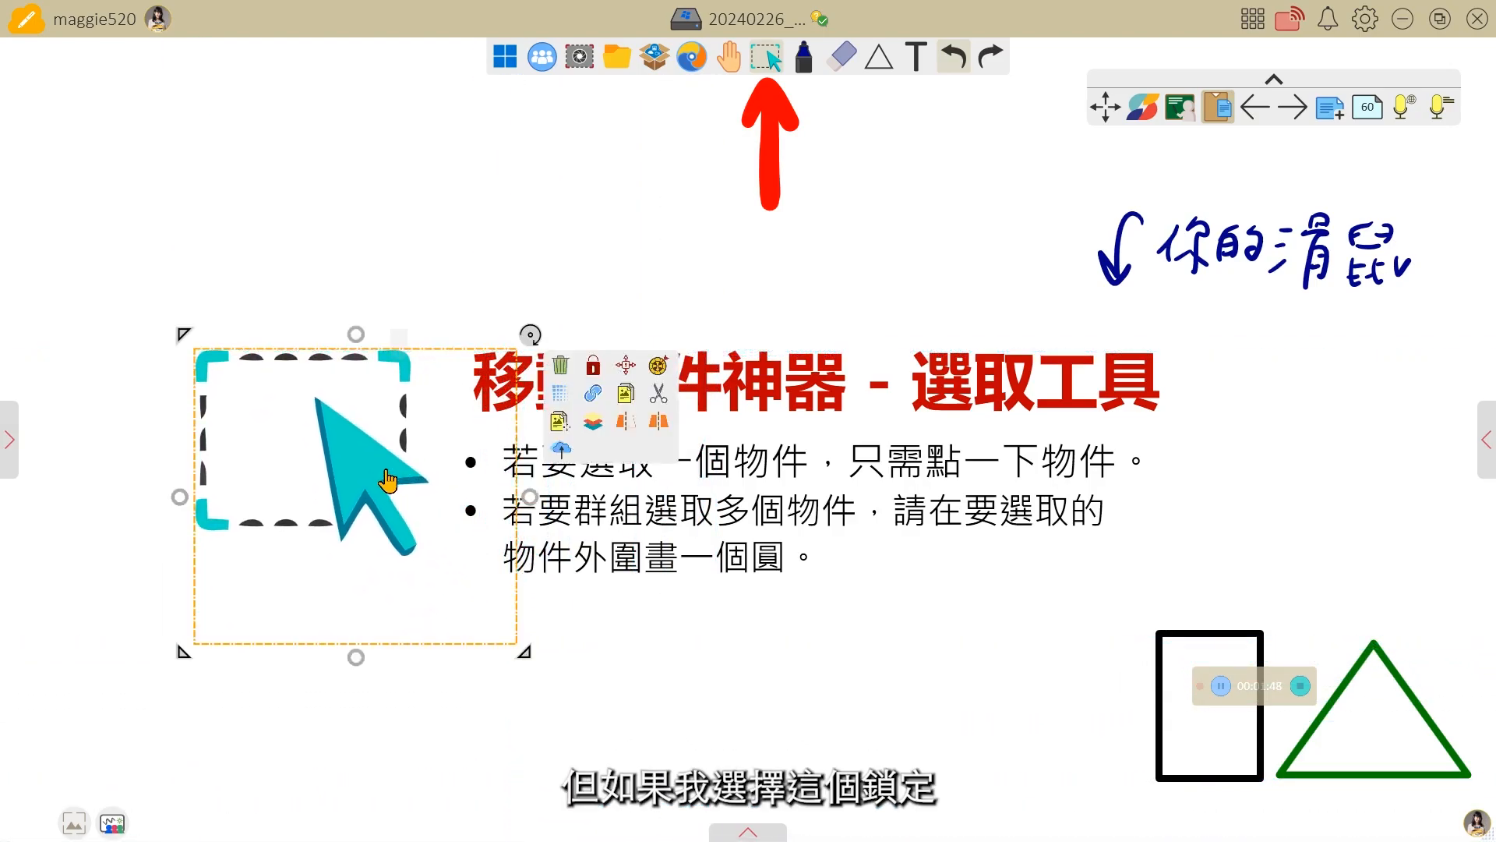
pyautogui.click(632, 376)
pyautogui.moveTo(343, 452); pyautogui.dragTo(307, 499)
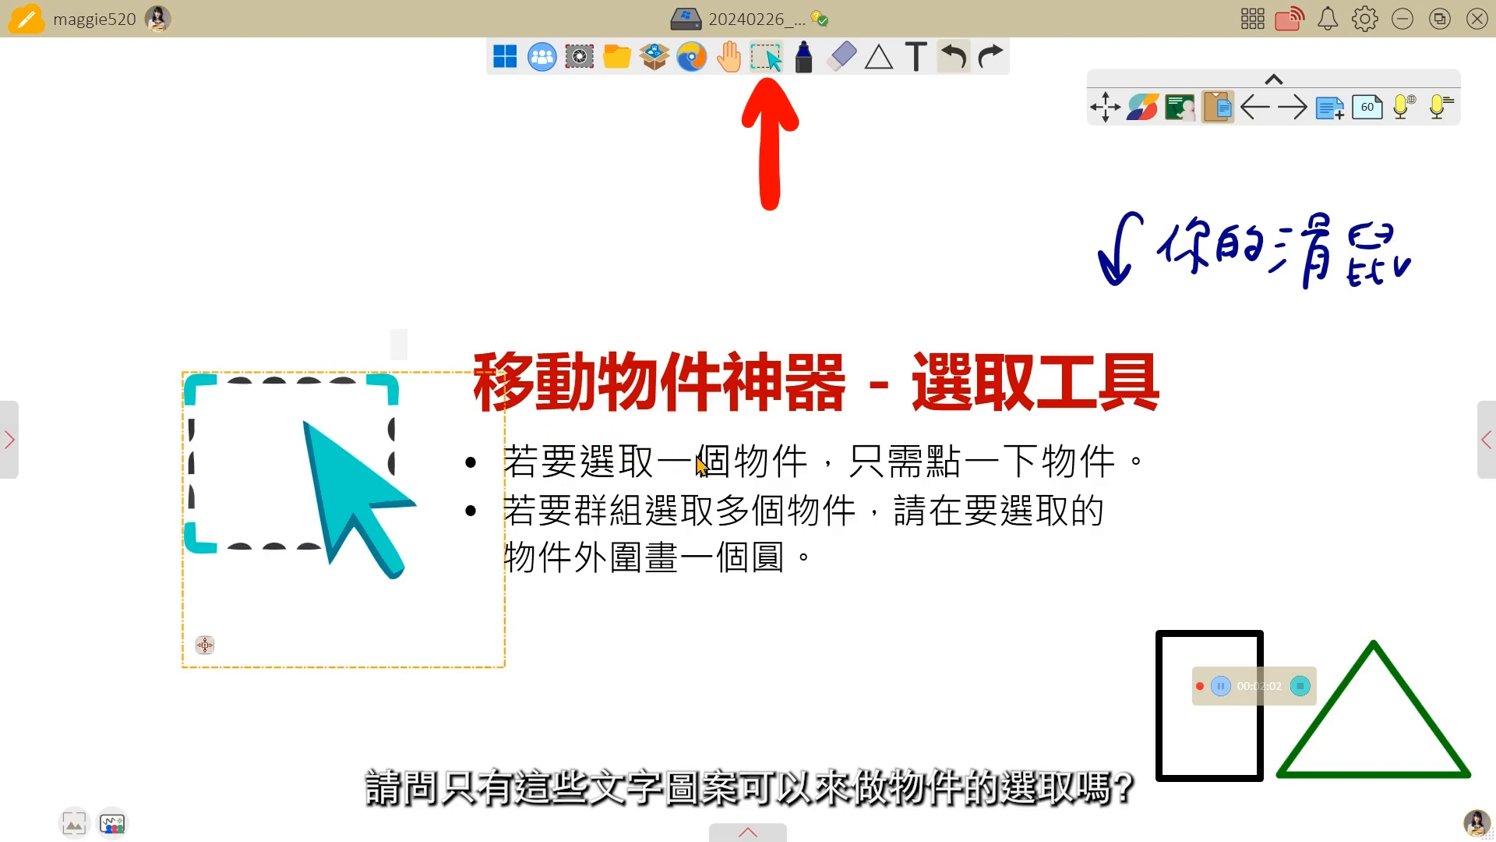
# Lasso the handwritten 你的滑鼠 strokes, group them into one object and move it down.
pyautogui.click(772, 60)
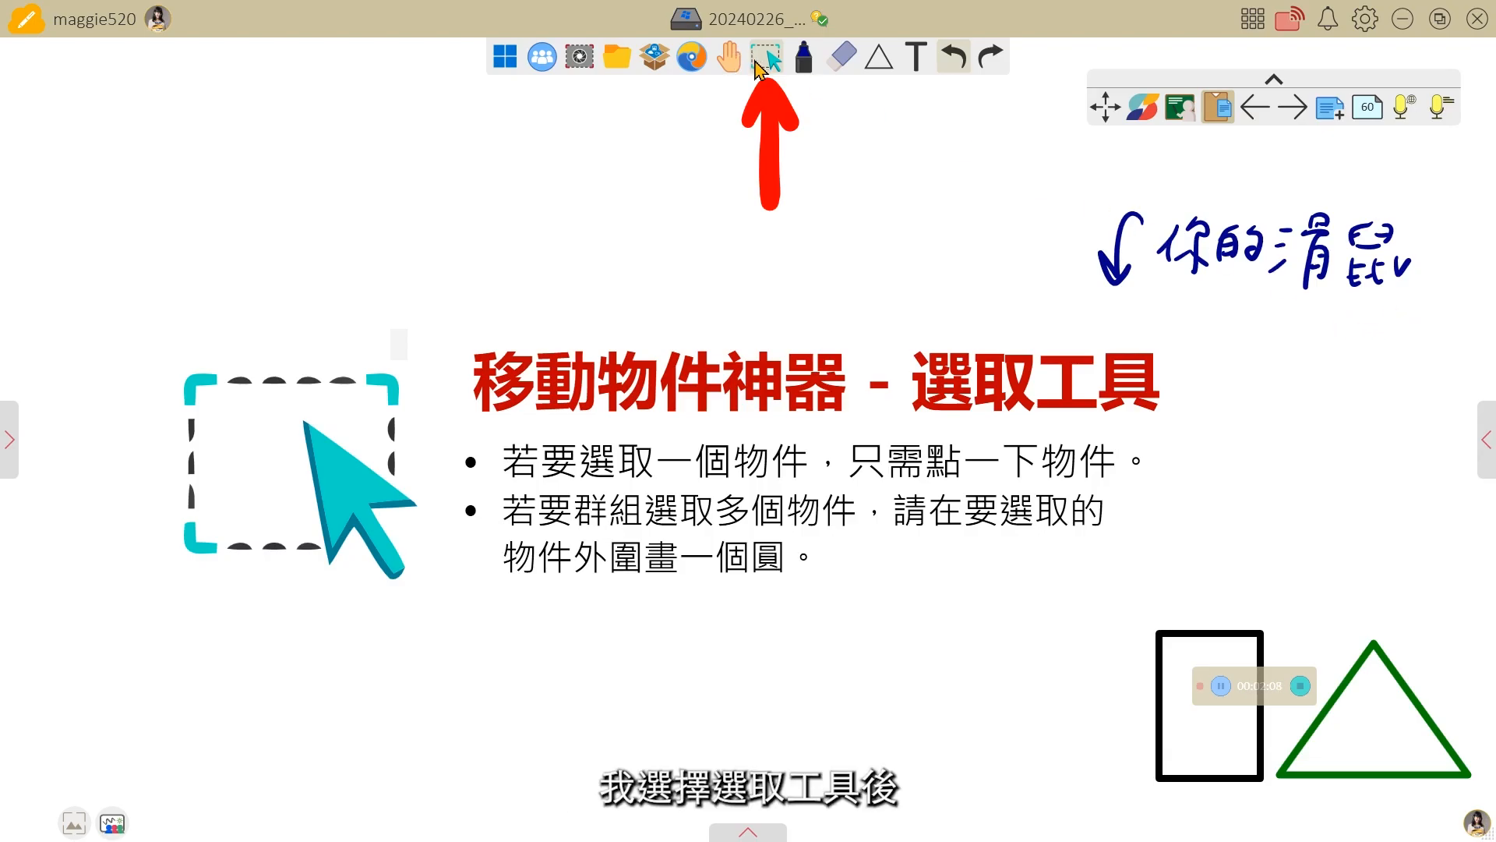
pyautogui.moveTo(1419, 301)
pyautogui.mouseDown()
pyautogui.moveTo(1325, 321)
pyautogui.moveTo(1181, 314)
pyautogui.mouseUp()
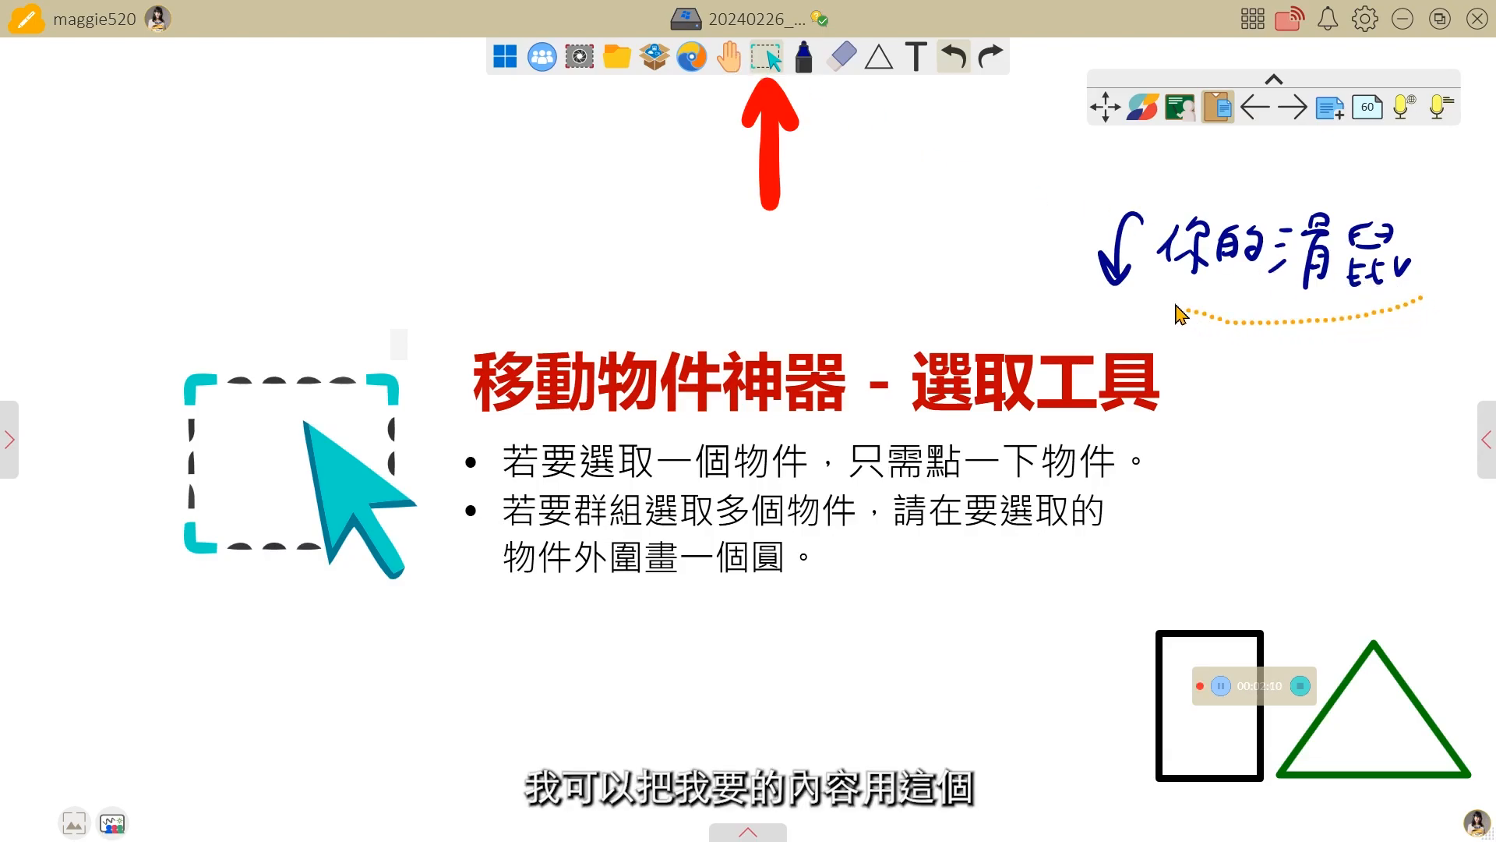
pyautogui.moveTo(1187, 201)
pyautogui.mouseDown()
pyautogui.moveTo(1301, 166)
pyautogui.moveTo(1414, 201)
pyautogui.moveTo(1442, 303)
pyautogui.moveTo(1412, 302)
pyautogui.mouseUp()
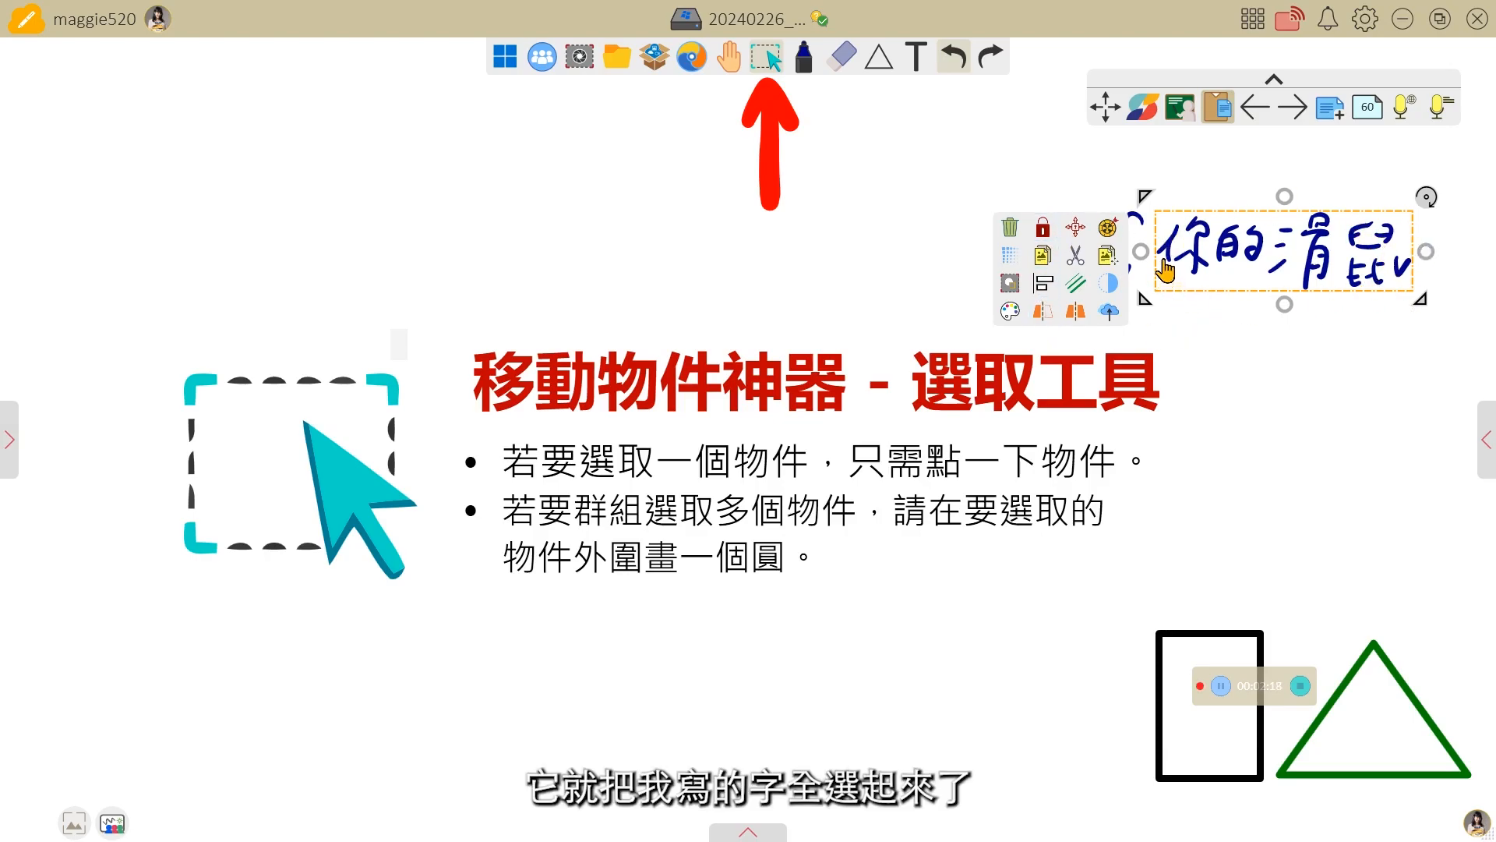
pyautogui.click(1010, 285)
pyautogui.moveTo(1318, 253); pyautogui.dragTo(1295, 323)
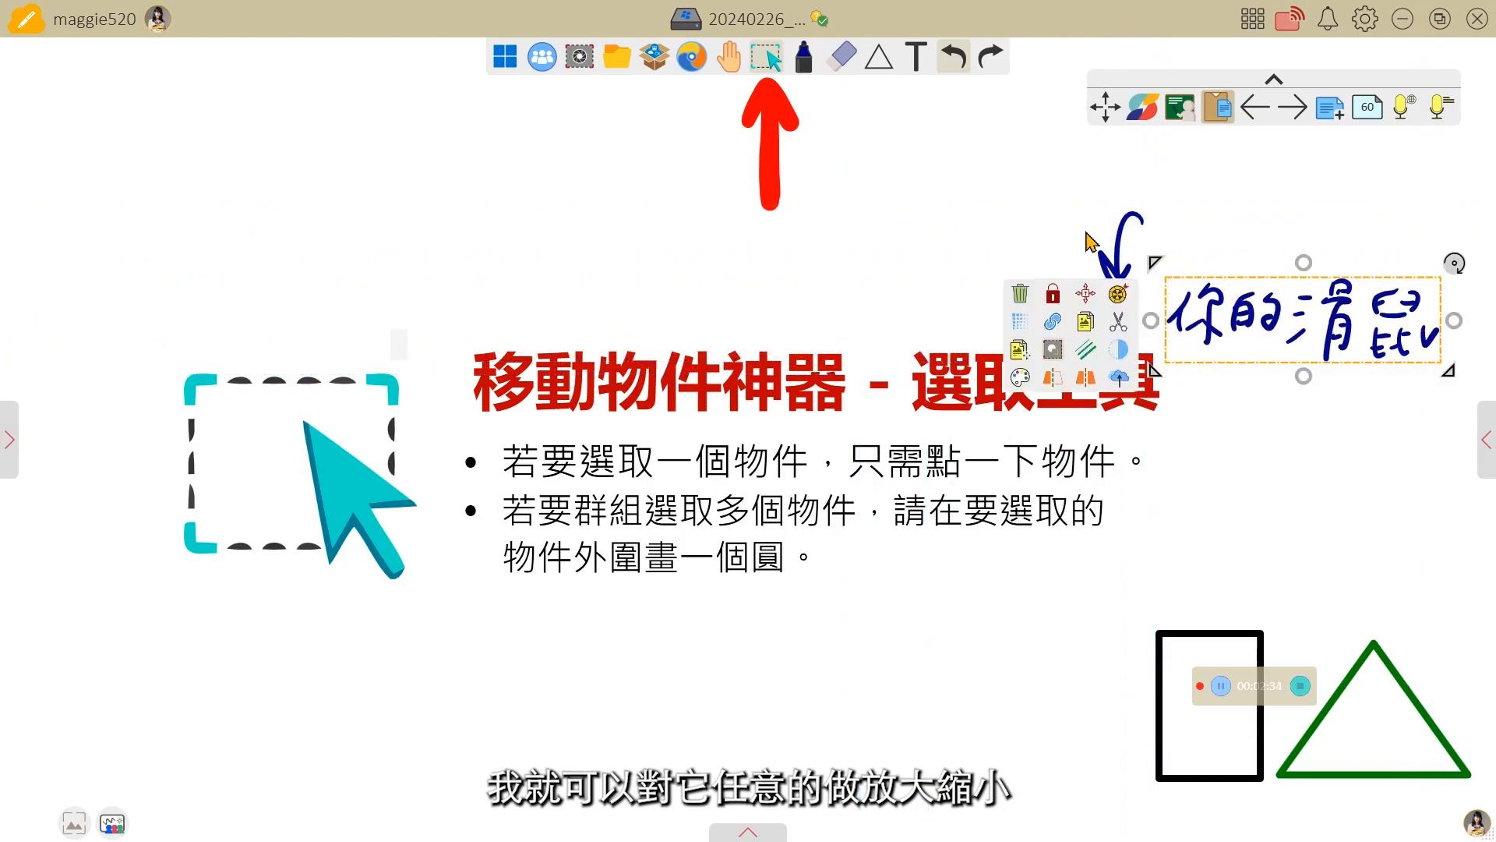
# Move the blue hand-drawn arrow down so it sits beside the handwritten text.
pyautogui.click(1052, 235)
pyautogui.moveTo(1122, 250); pyautogui.dragTo(1140, 304)
# Move the black rectangle and green triangle to the left, and shift the recorder bar clear of them to the right.
pyautogui.moveTo(1201, 750); pyautogui.dragTo(995, 731)
pyautogui.moveTo(1345, 776); pyautogui.dragTo(1141, 762)
pyautogui.moveTo(1258, 679); pyautogui.dragTo(1411, 657)
pyautogui.moveTo(1192, 716); pyautogui.dragTo(1197, 713)
pyautogui.moveTo(1039, 705); pyautogui.dragTo(1052, 701)
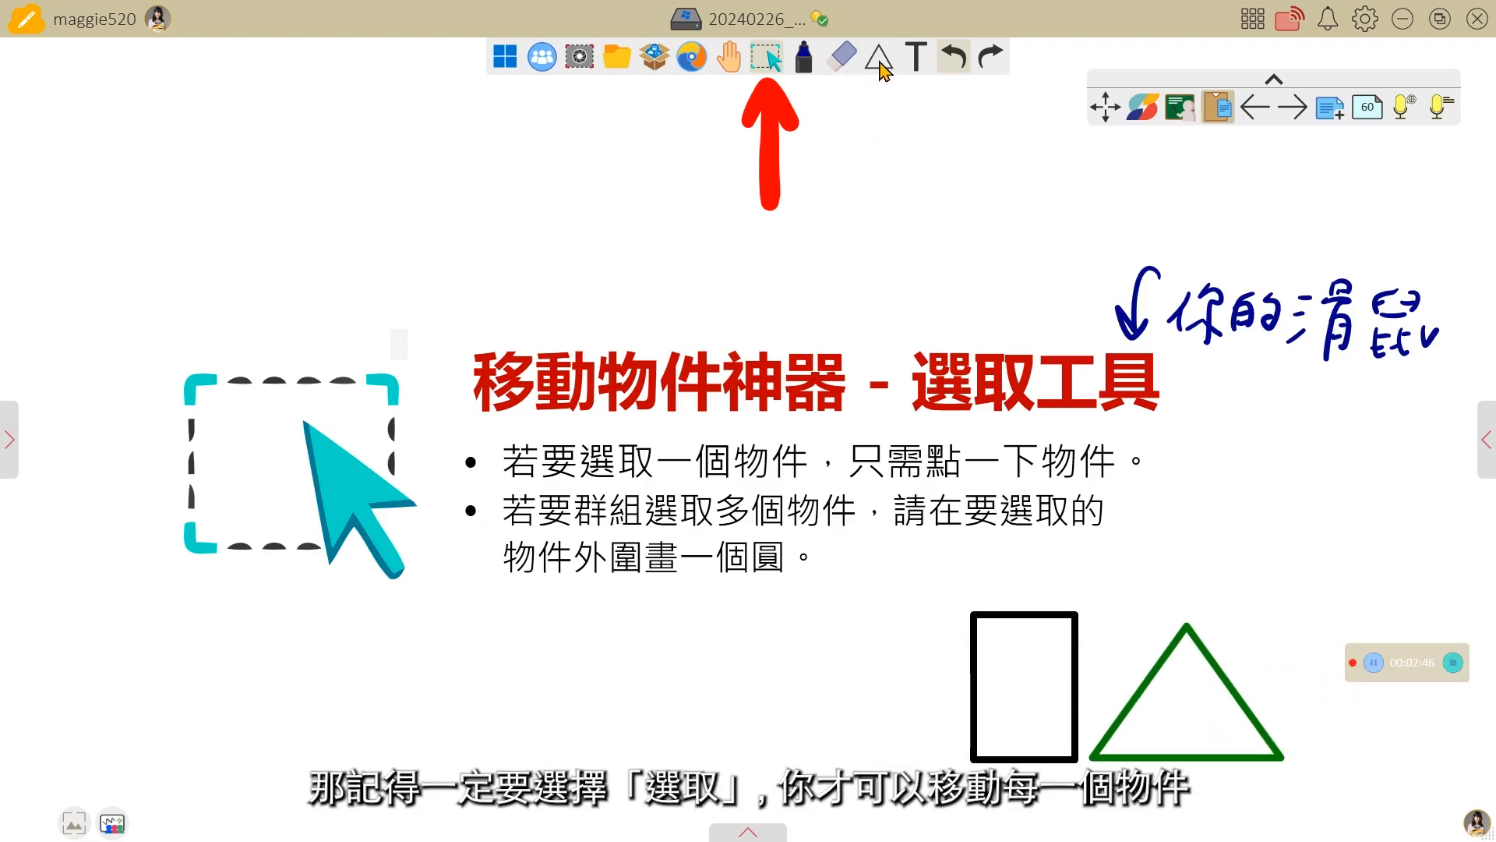
pyautogui.moveTo(1039, 690)
pyautogui.mouseDown()
pyautogui.moveTo(962, 685)
pyautogui.moveTo(1044, 690)
pyautogui.mouseUp()
# Try to move the black rectangle and green triangle while the Text tool is active.
pyautogui.click(918, 56)
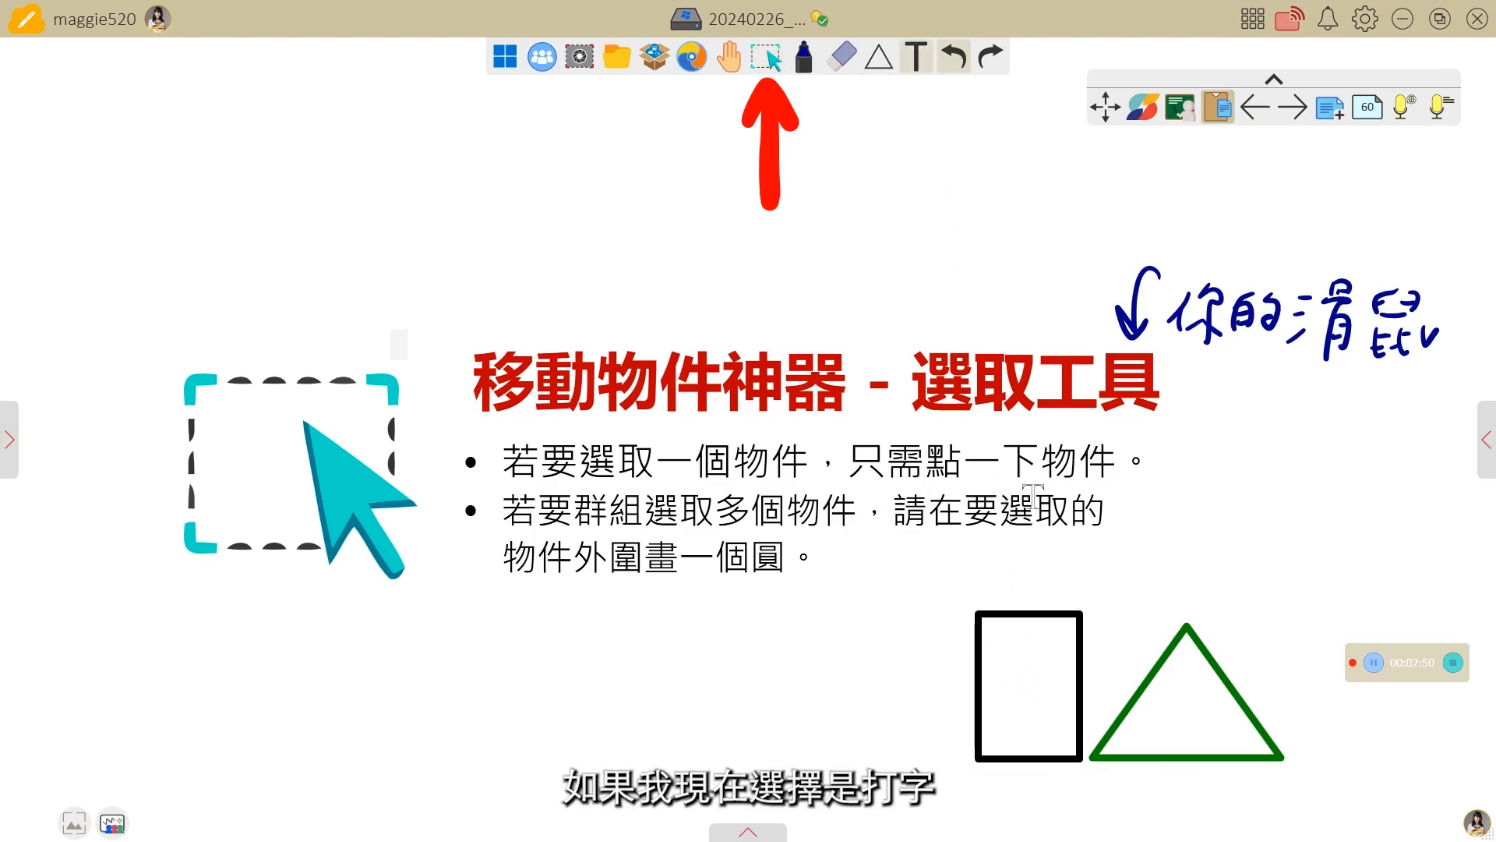
pyautogui.click(1017, 649)
pyautogui.click(1039, 724)
pyautogui.click(1127, 733)
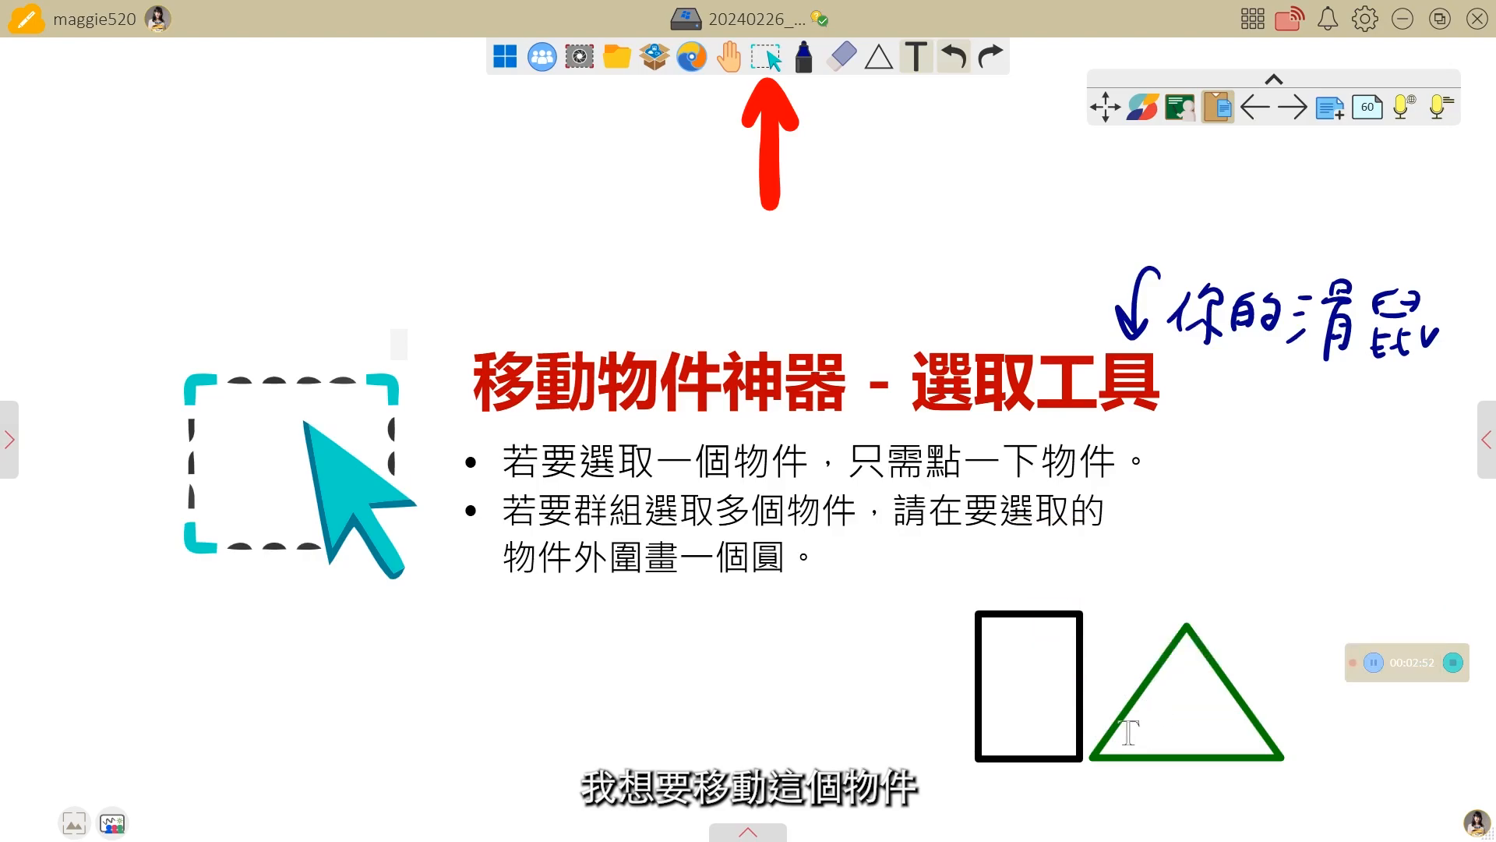
pyautogui.click(985, 679)
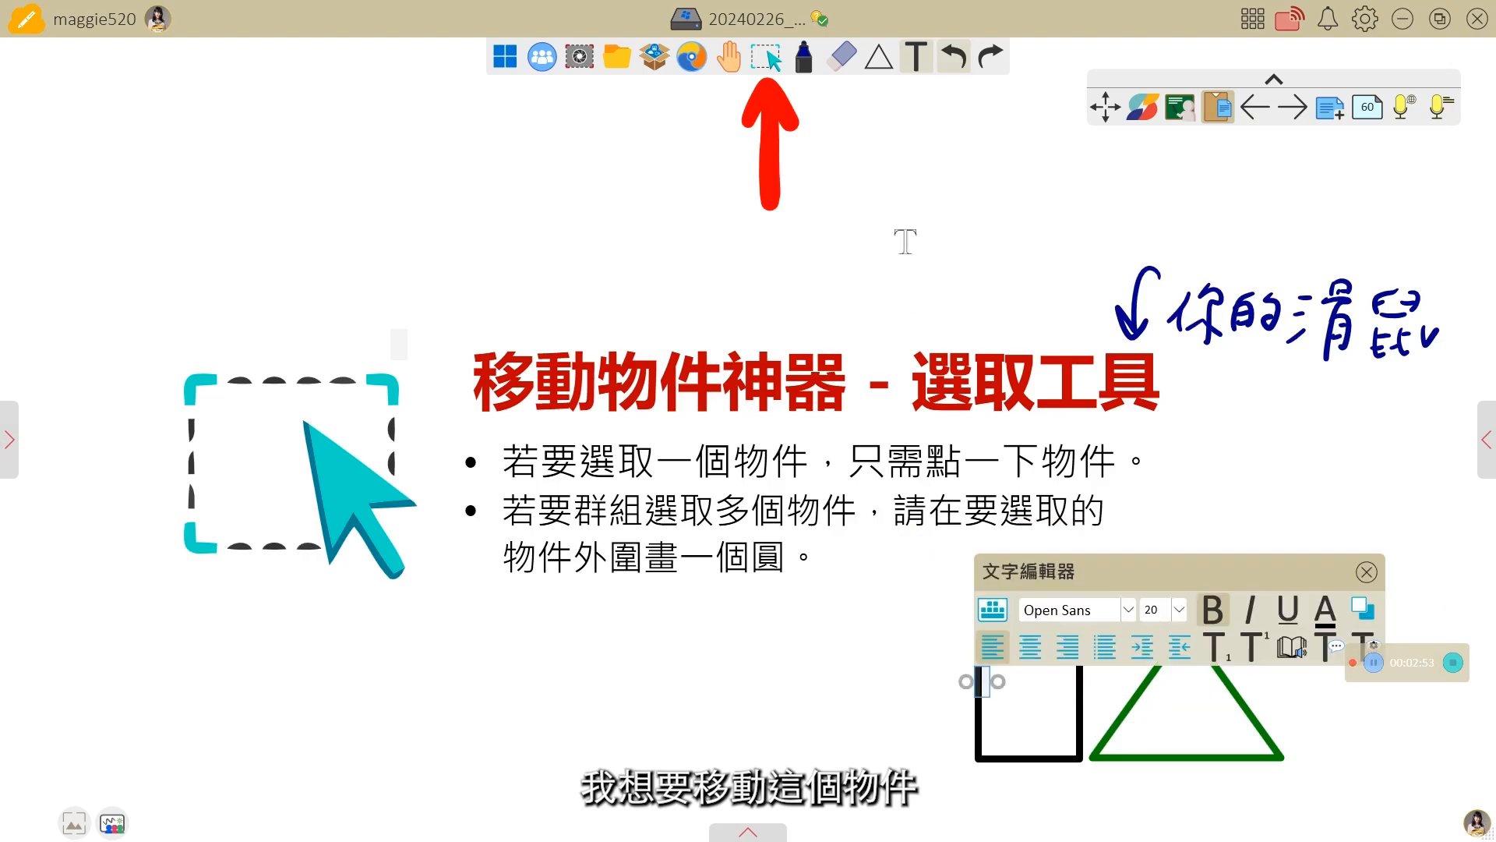
# Return to the selection tool and select the black rectangle to show its object options.
pyautogui.click(761, 61)
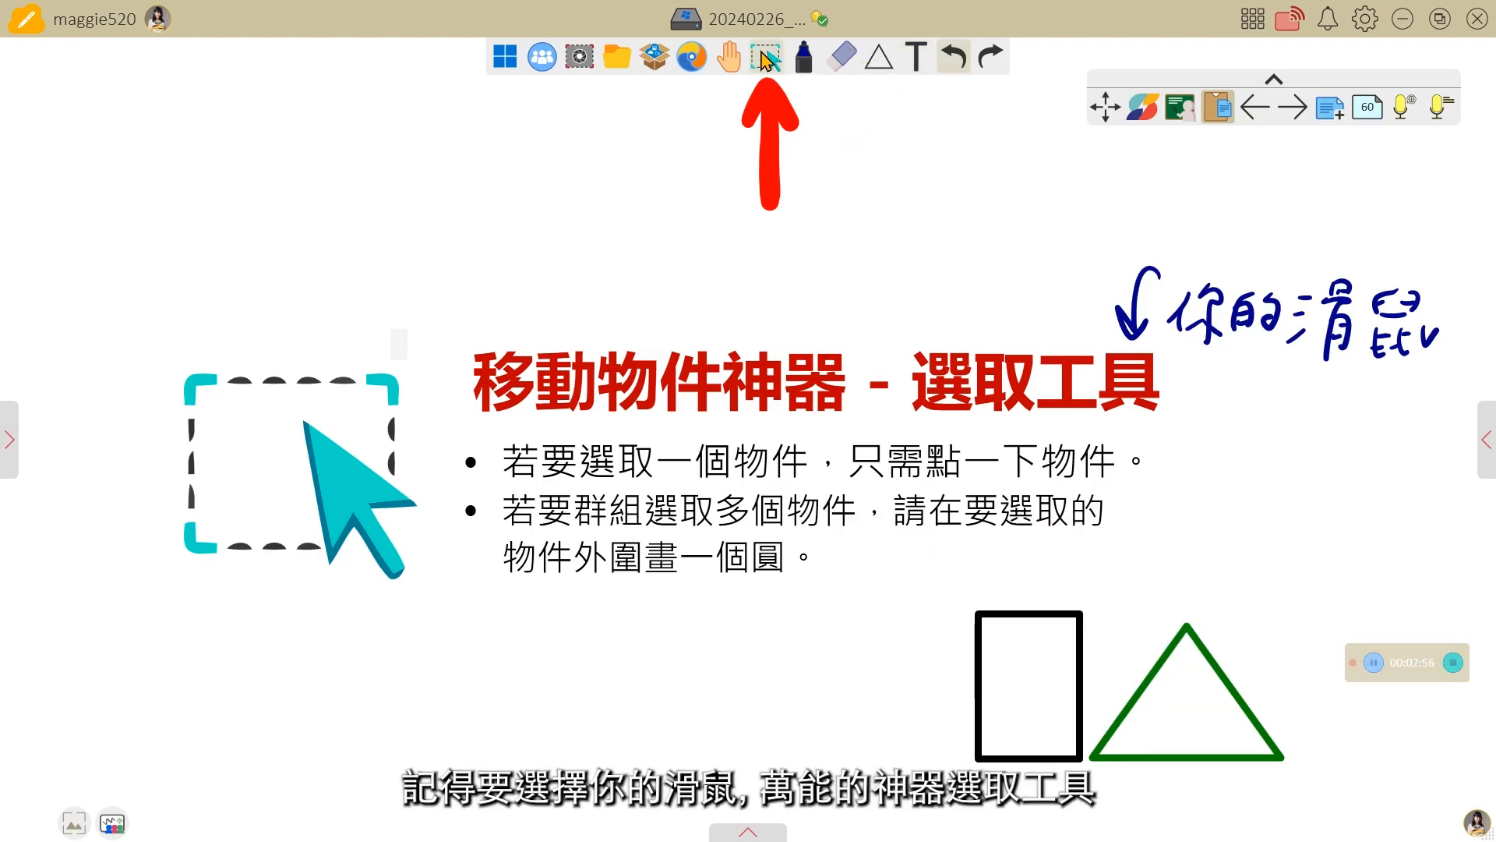
pyautogui.moveTo(1028, 712); pyautogui.dragTo(1027, 713)
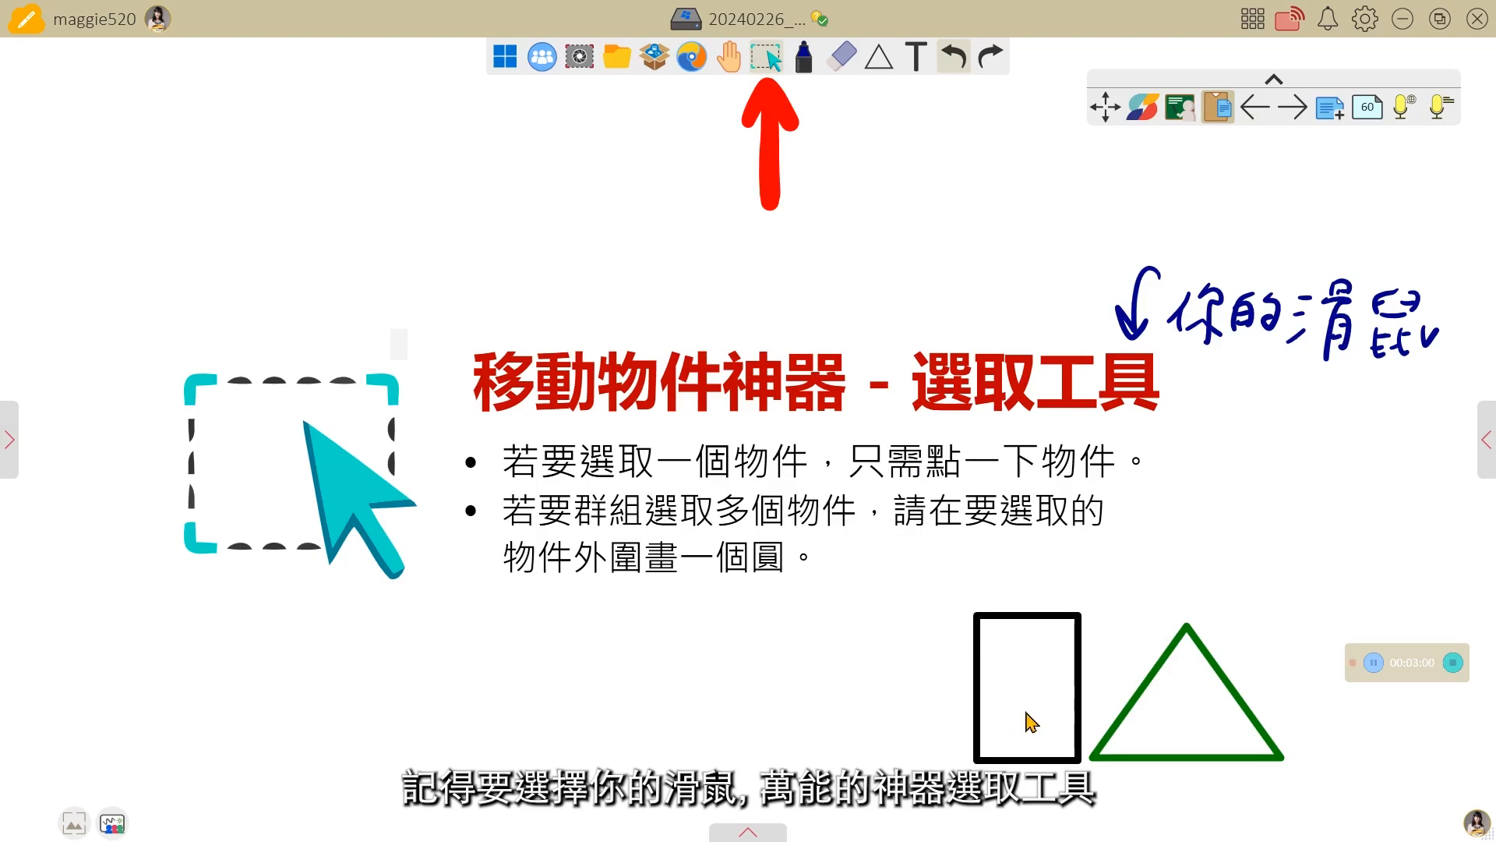
pyautogui.click(1012, 685)
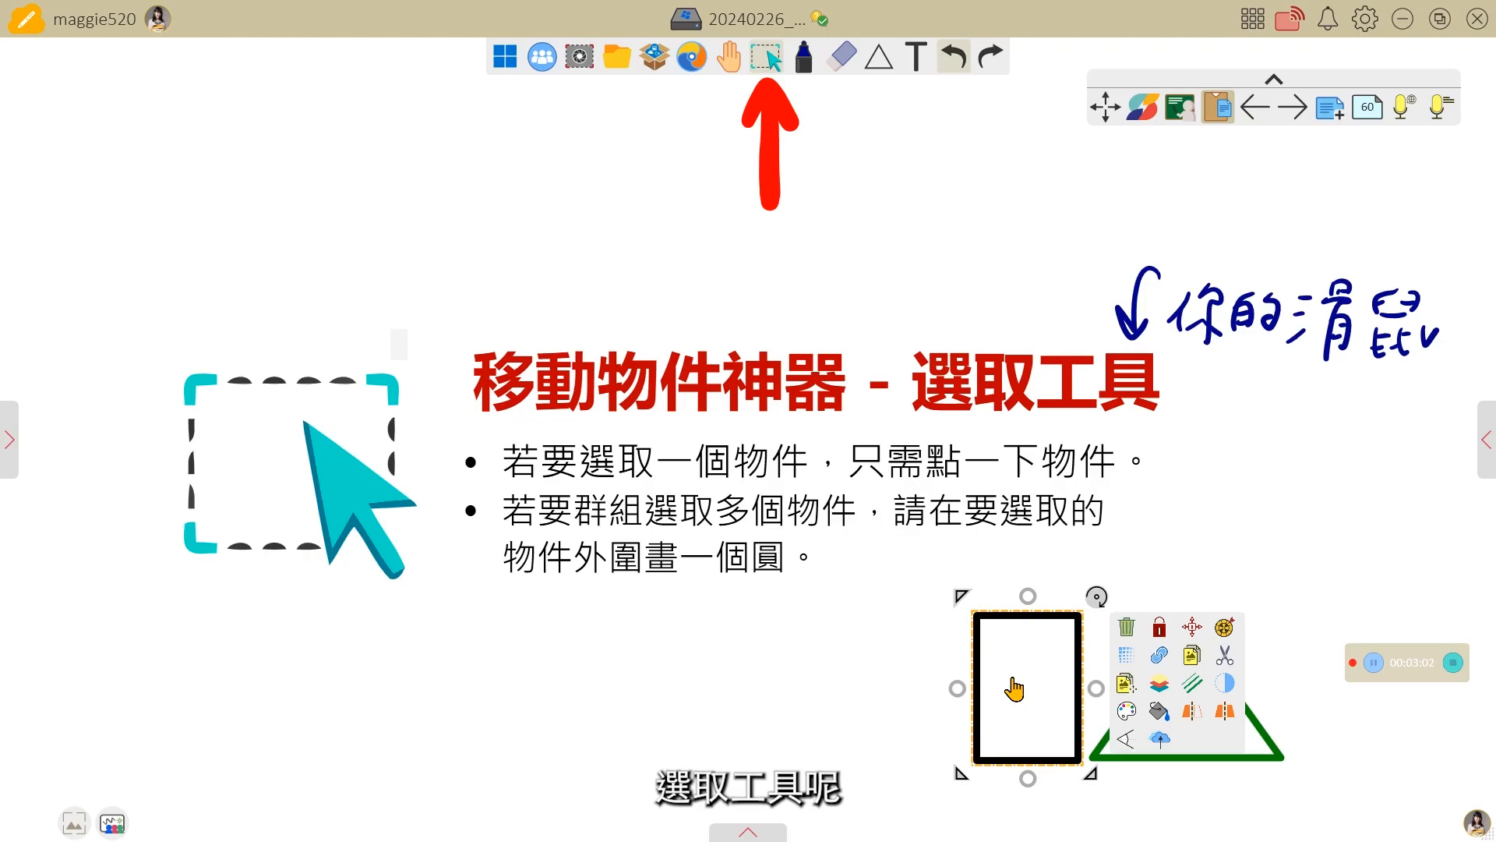